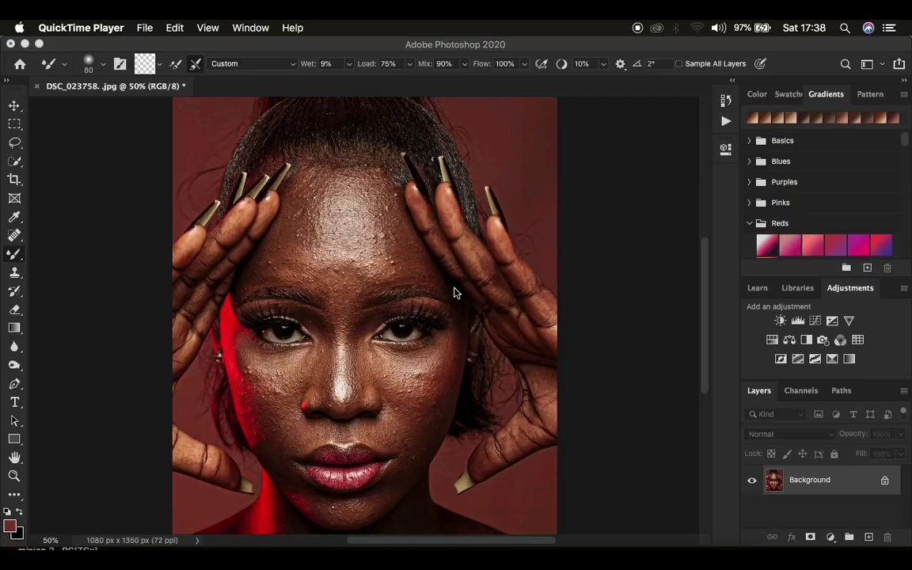
Step: Select the Lasso tool in the DSC_023758.jpg portrait document
left_click(17, 136)
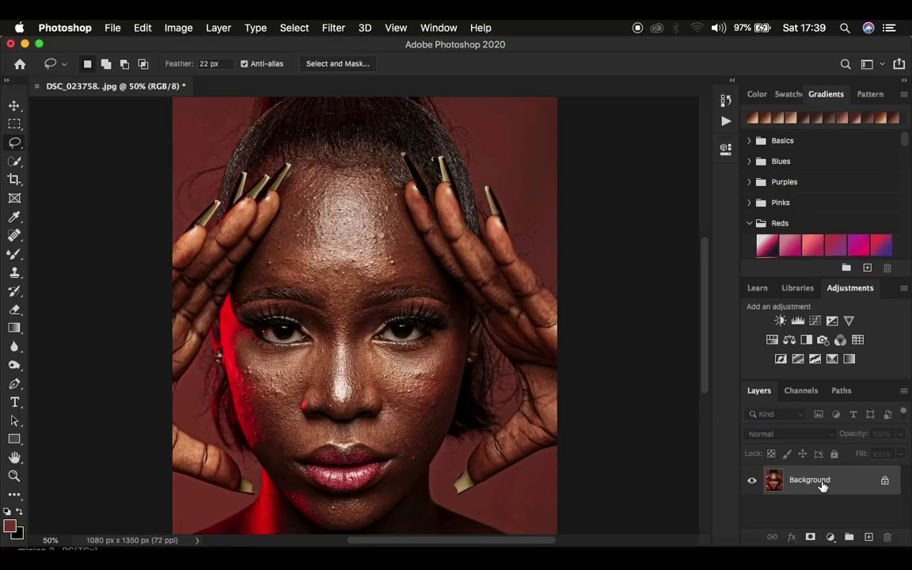
Step: Duplicate the Background as Layer 1 and choose the Patch Tool
key("super+j")
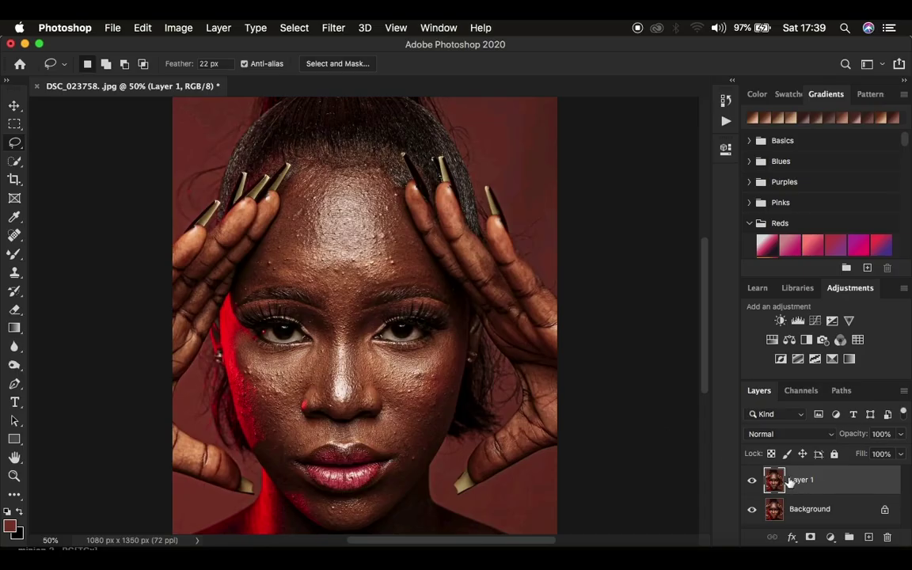
left_click(15, 235)
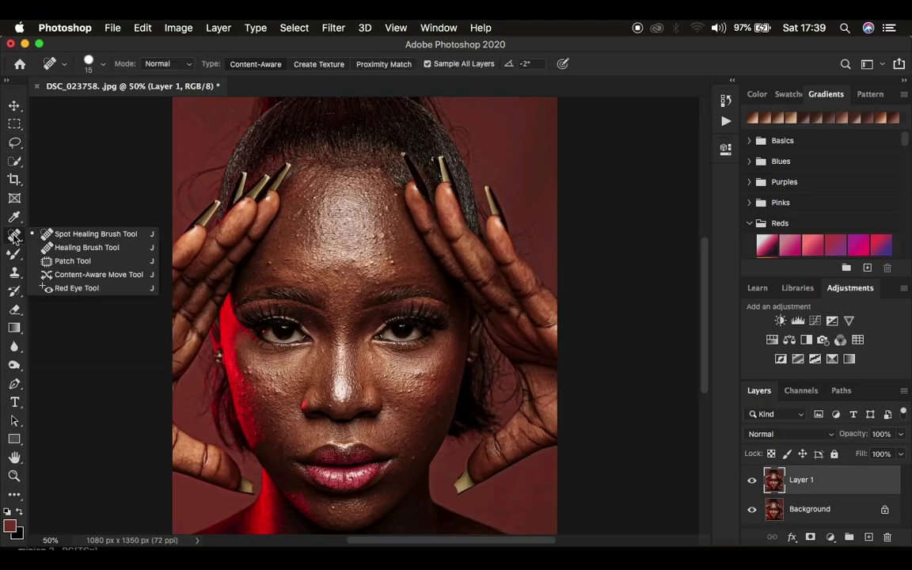
left_click(63, 262)
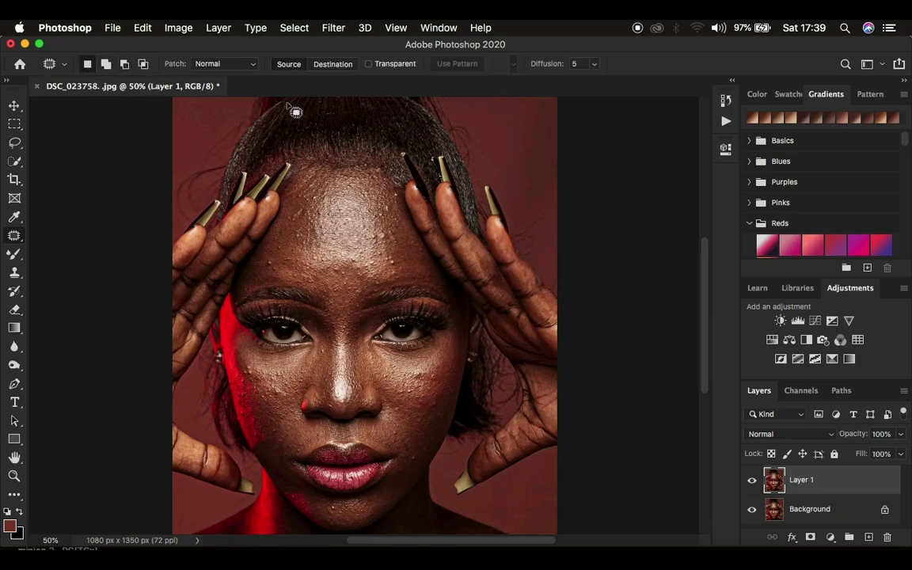
Step: Zoom to 100% and patch out small blemishes on the left forehead of Layer 1
key("super+equal")
key("super+equal")
key("super+equal")
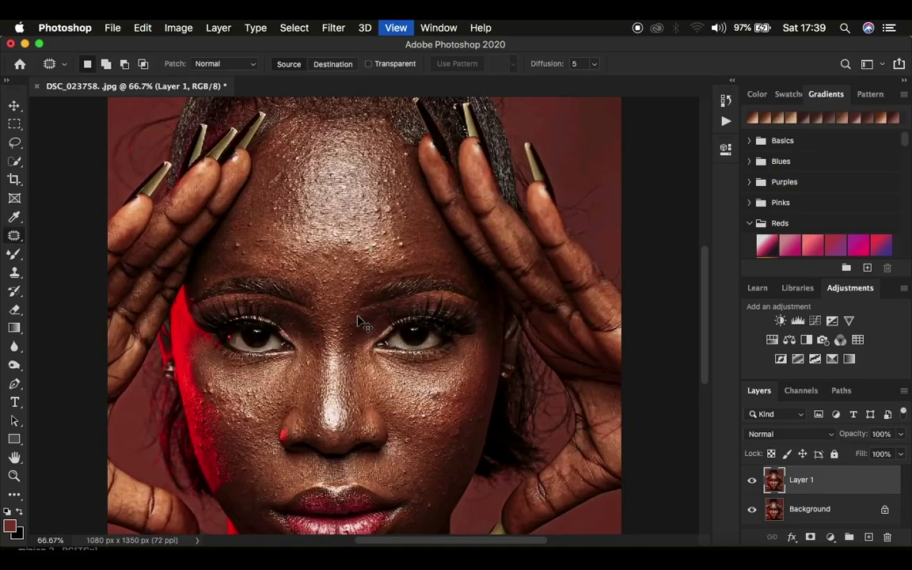
key("super+minus")
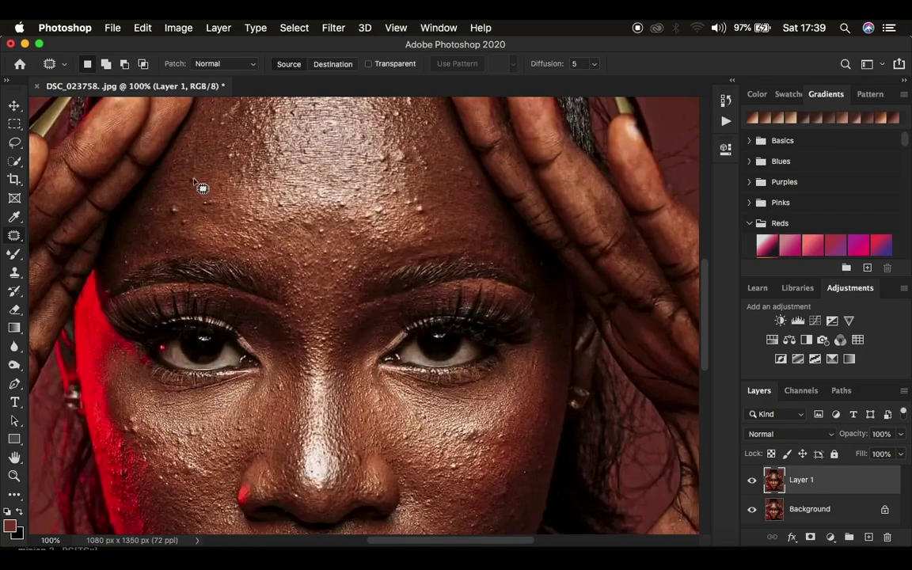
mouse_move(192, 175)
left_mouse_down()
mouse_move(197, 183)
mouse_move(192, 174)
mouse_move(209, 178)
mouse_move(216, 183)
mouse_move(191, 179)
mouse_move(212, 192)
mouse_move(199, 206)
mouse_move(167, 206)
mouse_move(204, 209)
mouse_move(189, 217)
mouse_move(187, 207)
mouse_move(195, 212)
left_mouse_up()
key("ctrl+d")
key("ctrl+d")
left_click_drag(425, 201, 398, 192)
key("ctrl+d")
left_click(16, 235)
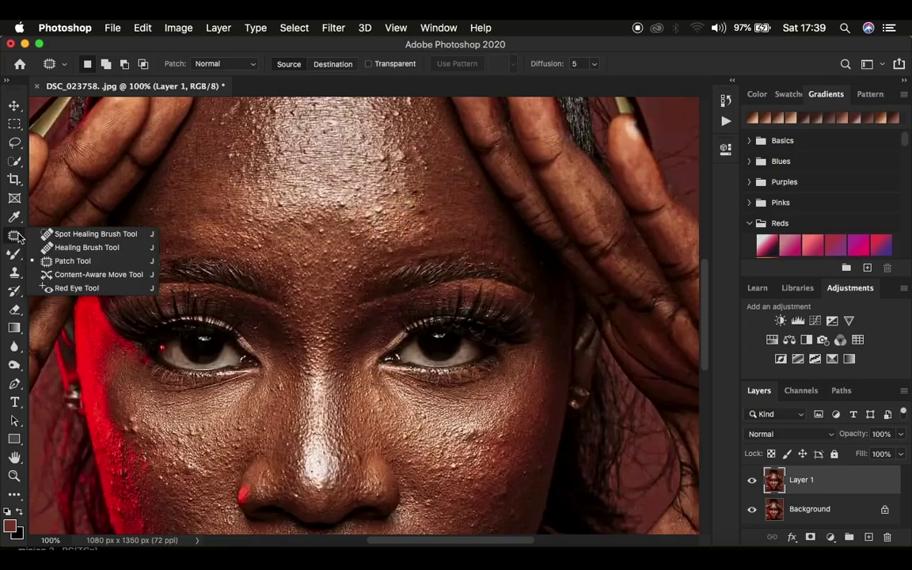
Step: Choose the Spot Healing Brush and set its hardness to 45%
left_click(66, 237)
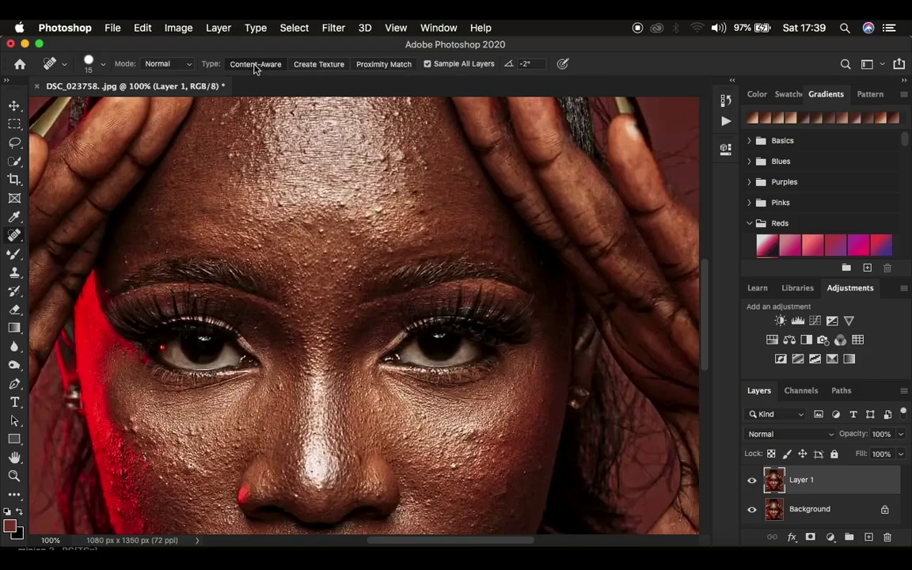
left_click(427, 64)
left_click(64, 64)
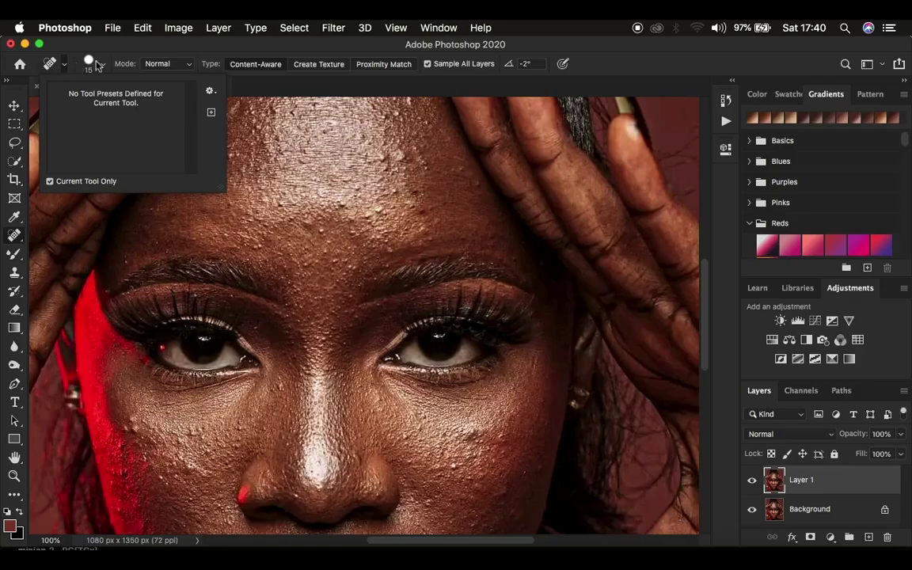
left_click(104, 67)
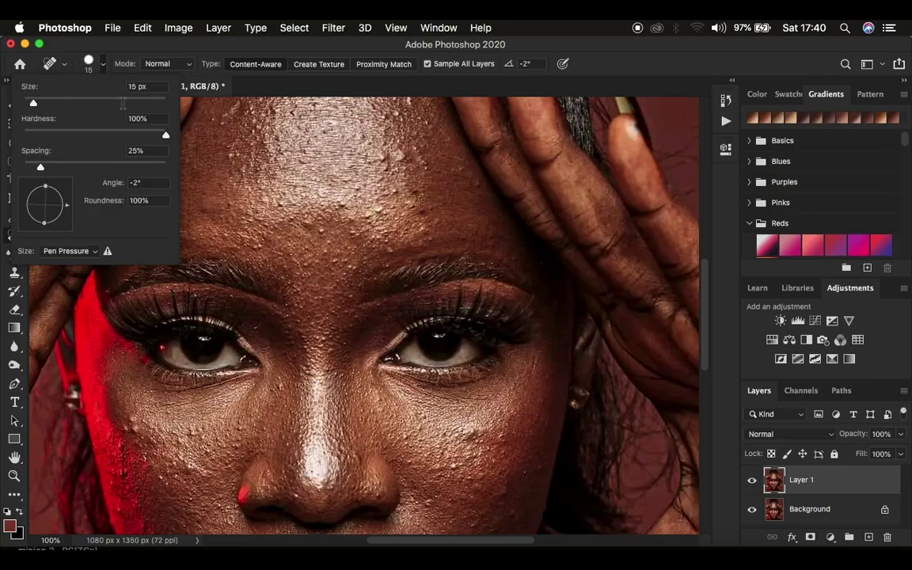
left_click(88, 134)
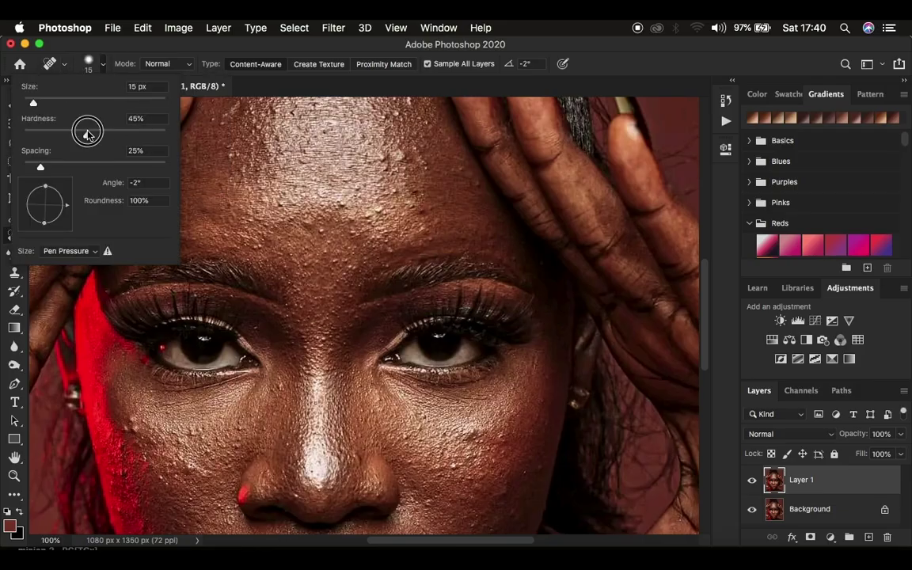
left_click(102, 68)
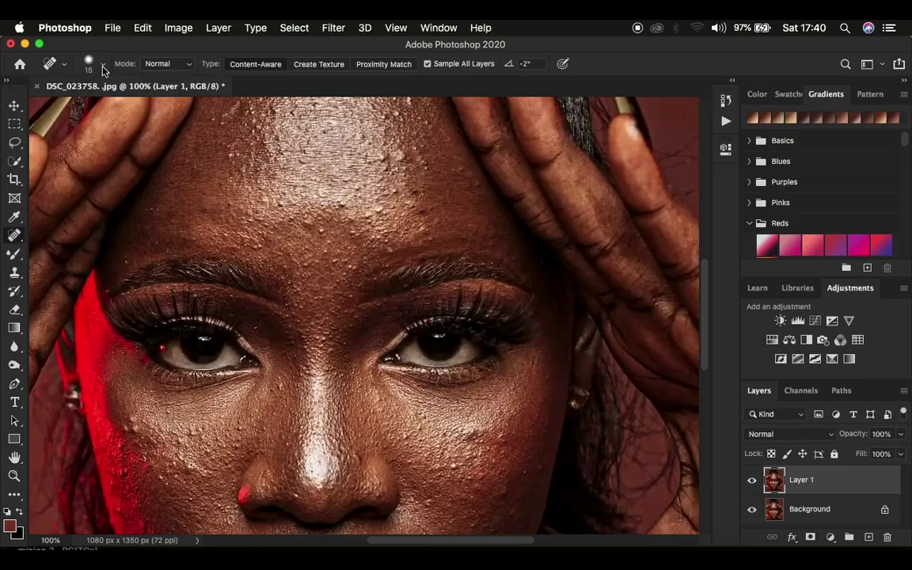
Step: Heal the spots across the forehead, including its top edge and lower area
left_click(420, 213)
left_click(426, 211)
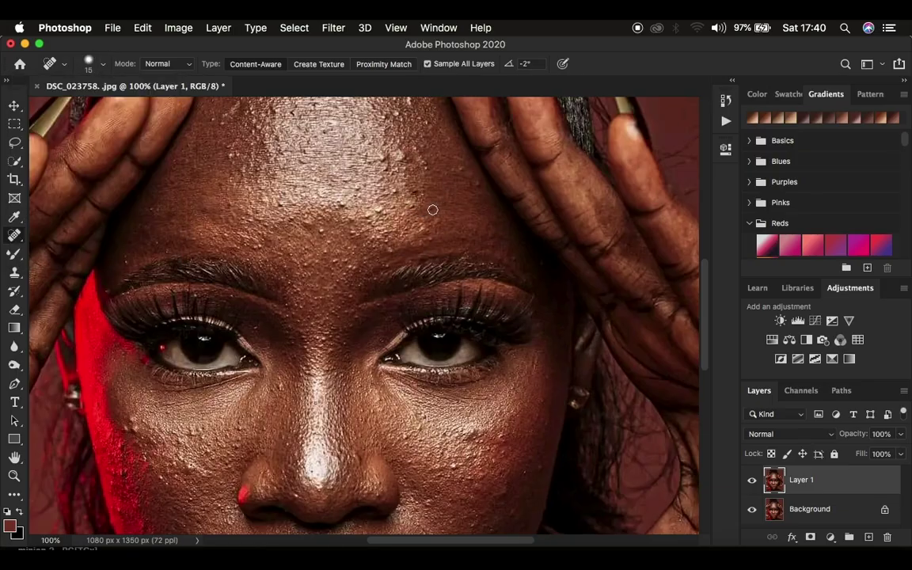
left_click(457, 172)
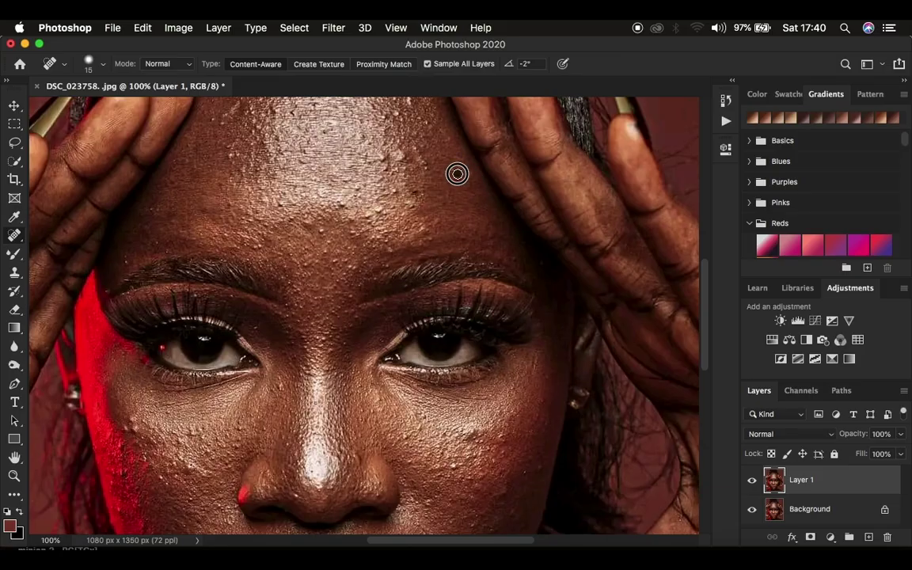
left_click(417, 162)
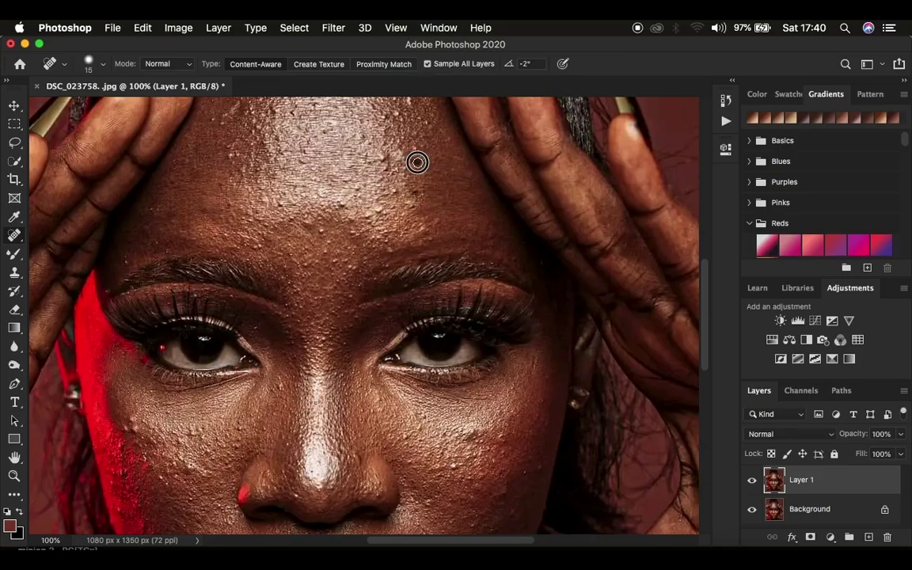
left_click(388, 170)
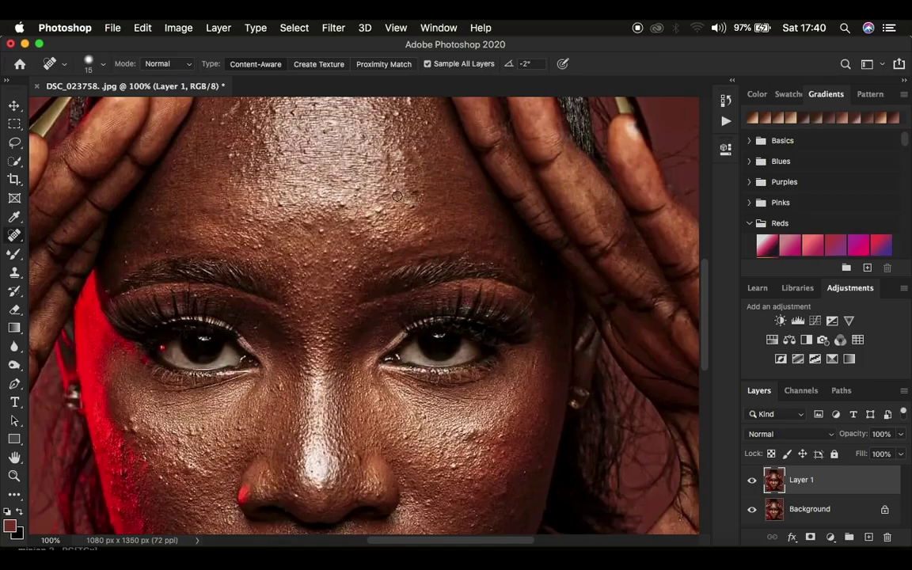
left_click(425, 232)
left_click(306, 223)
left_click(356, 229)
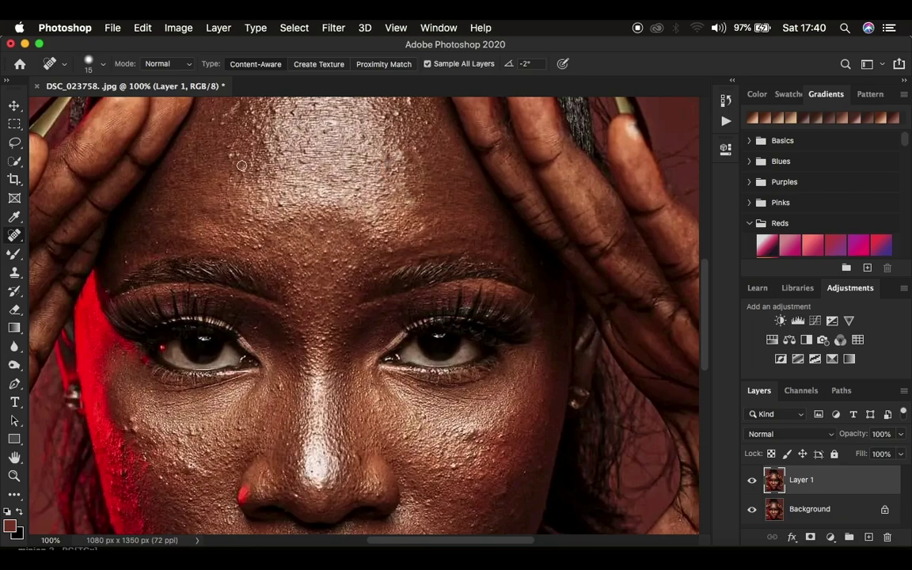
left_click(243, 108)
left_click(269, 107)
left_click(395, 109)
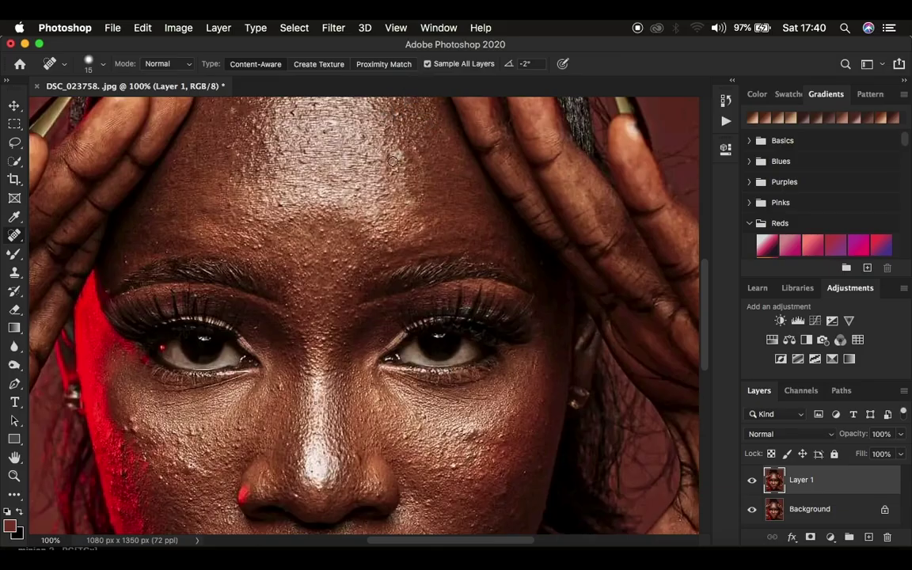
Step: Heal the spots near the brow, on the right cheek and at the mouth corner
left_click(346, 269)
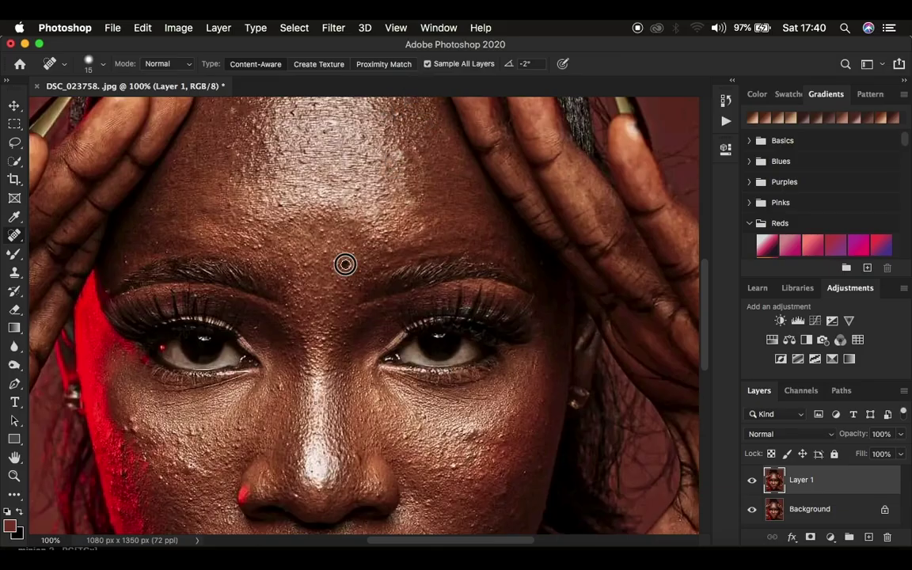
left_click(242, 235)
scroll(321, 286, "down", 5)
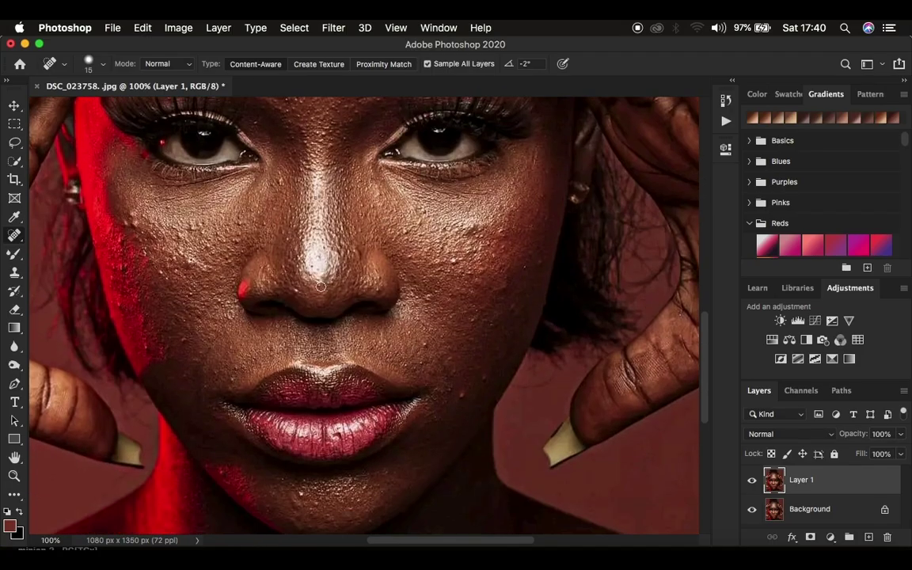
left_click(432, 206)
left_click_drag(238, 369, 231, 377)
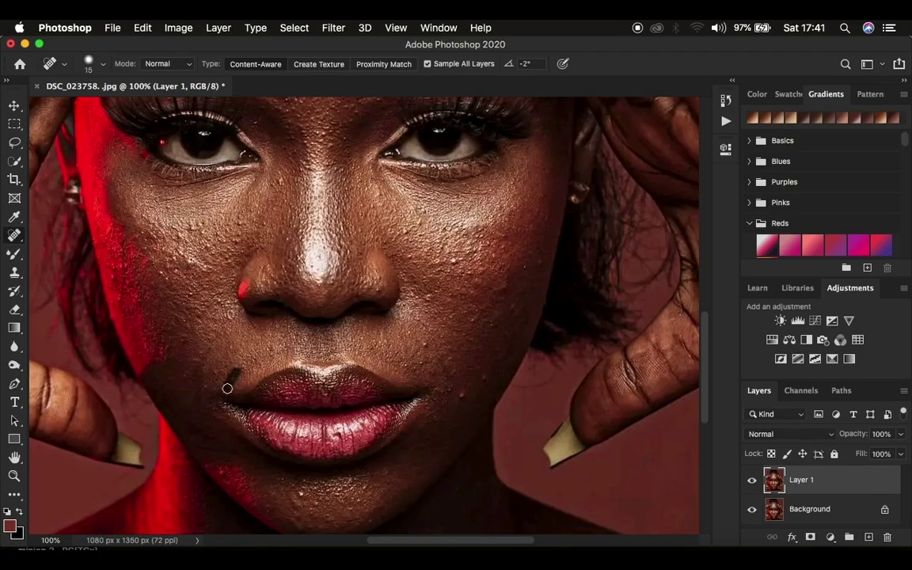
Step: With the Patch Tool, patch out the blemishes near the jawline and chin
right_click(14, 235)
left_click(87, 258)
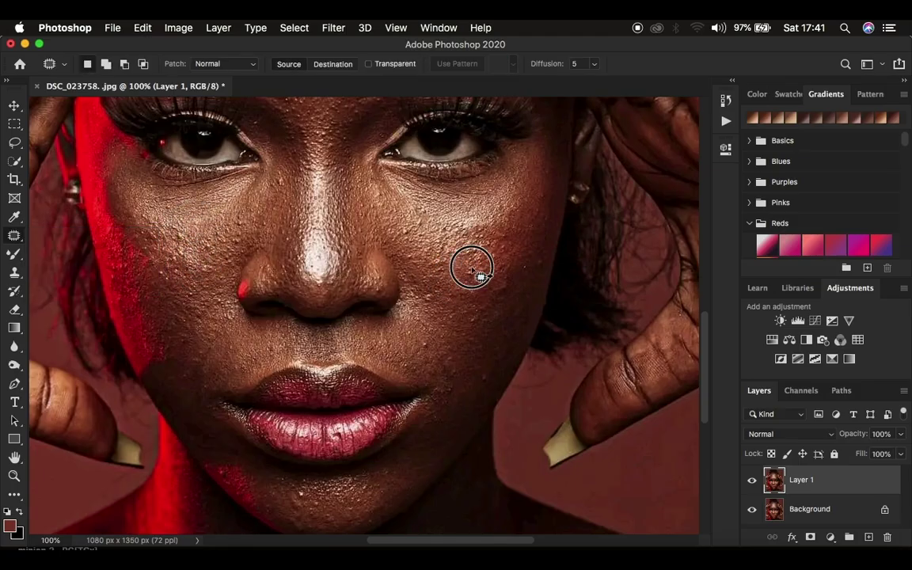
mouse_move(471, 267)
left_mouse_down()
mouse_move(533, 290)
mouse_move(530, 268)
mouse_move(525, 318)
mouse_move(543, 254)
mouse_move(533, 310)
left_mouse_up()
mouse_move(300, 492)
left_mouse_down()
mouse_move(326, 498)
mouse_move(301, 513)
mouse_move(201, 427)
mouse_move(197, 396)
left_mouse_up()
key("super+d")
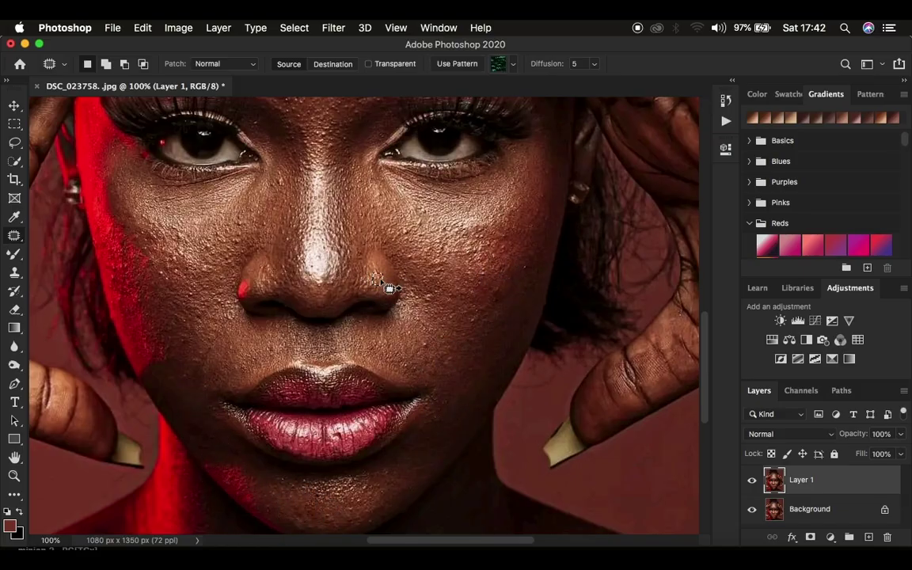
Step: Patch a remaining blemish on the forehead
scroll(295, 339, "up", 3)
mouse_move(315, 273)
left_mouse_down()
mouse_move(356, 228)
mouse_move(362, 252)
mouse_move(372, 241)
left_mouse_up()
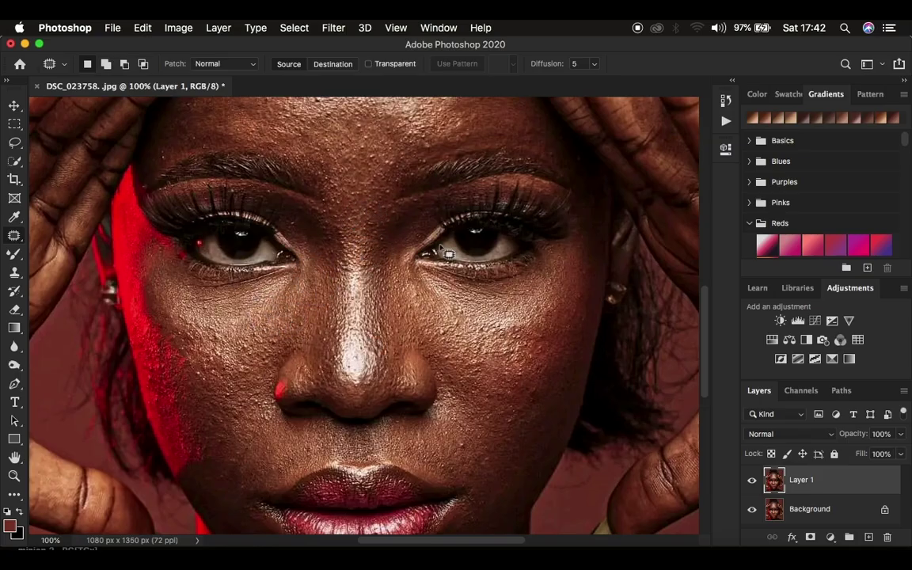
scroll(448, 253, "up", 4)
left_click(301, 184)
mouse_move(301, 183)
left_mouse_down()
mouse_move(314, 143)
mouse_move(323, 164)
mouse_move(301, 118)
mouse_move(276, 166)
mouse_move(307, 164)
left_mouse_up()
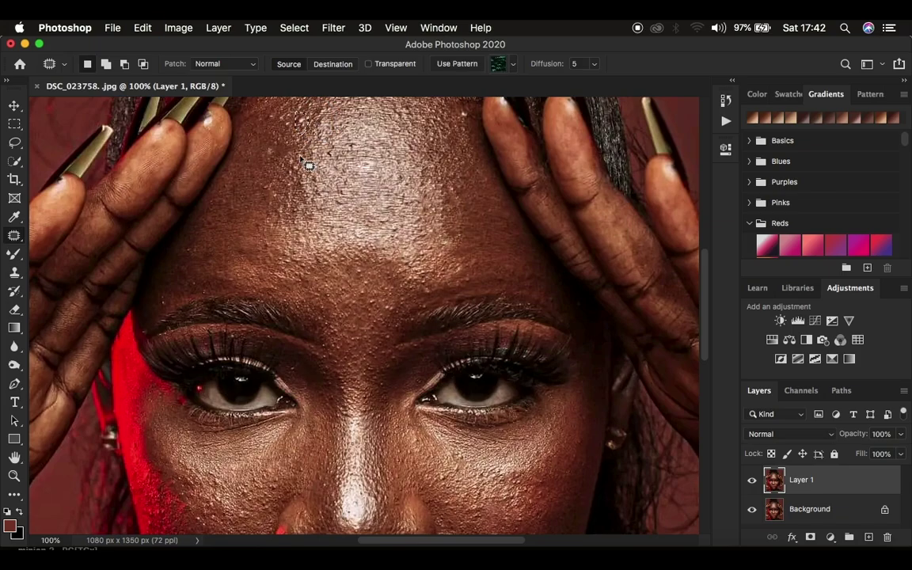
Step: Switch back to the Spot Healing Brush
right_click(14, 235)
left_click(75, 234)
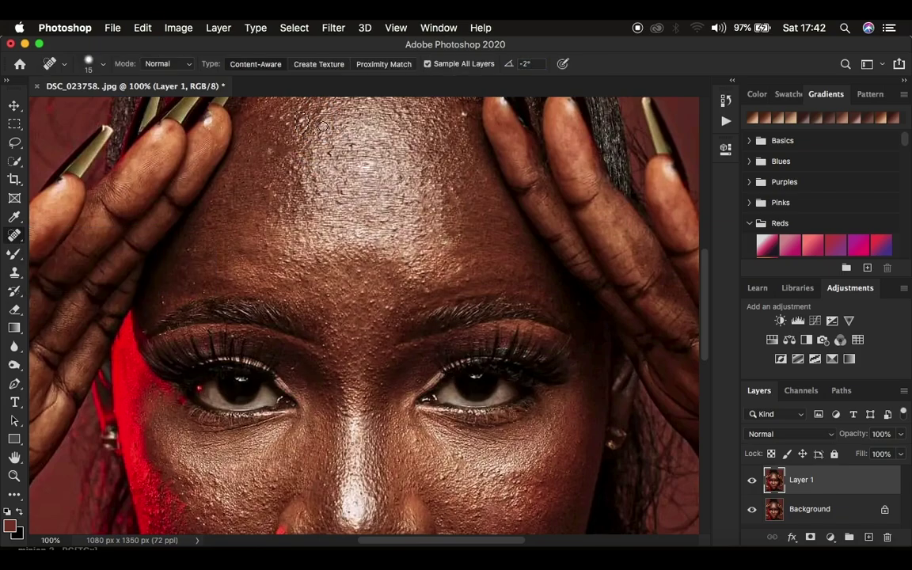
right_click(14, 235)
left_click(75, 234)
right_click(14, 235)
left_click(75, 261)
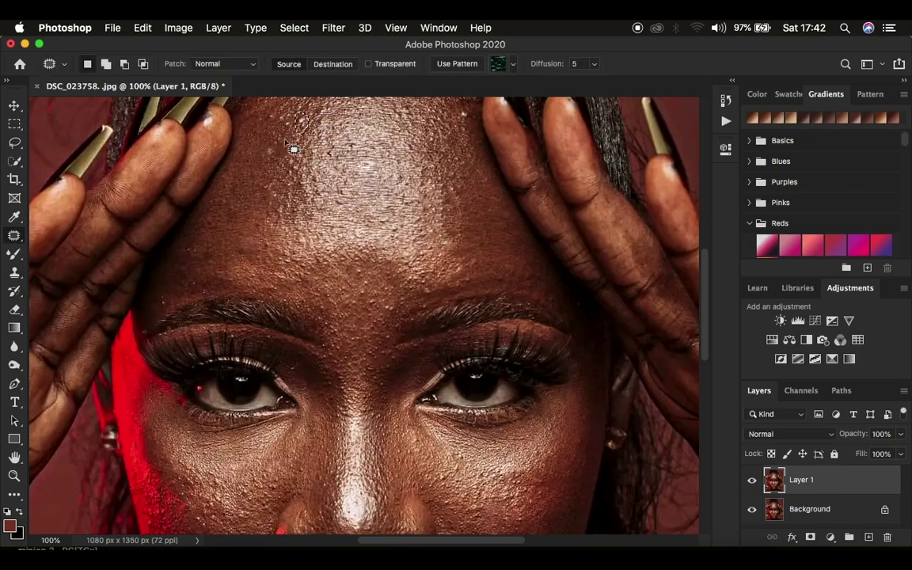
right_click(14, 235)
left_click(75, 235)
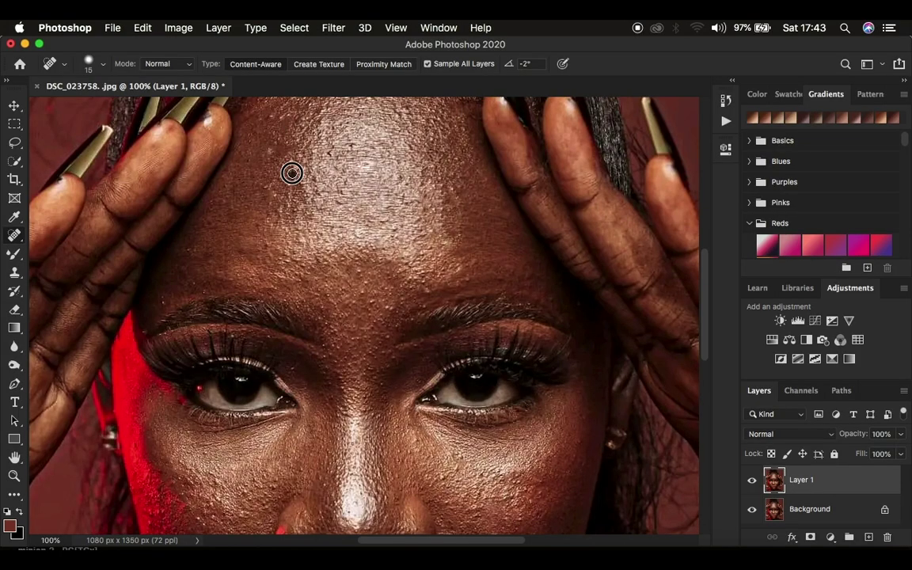
Step: Heal the dark blemish beside the lip corner and zoom out to view the portrait
scroll(242, 283, "down", 5)
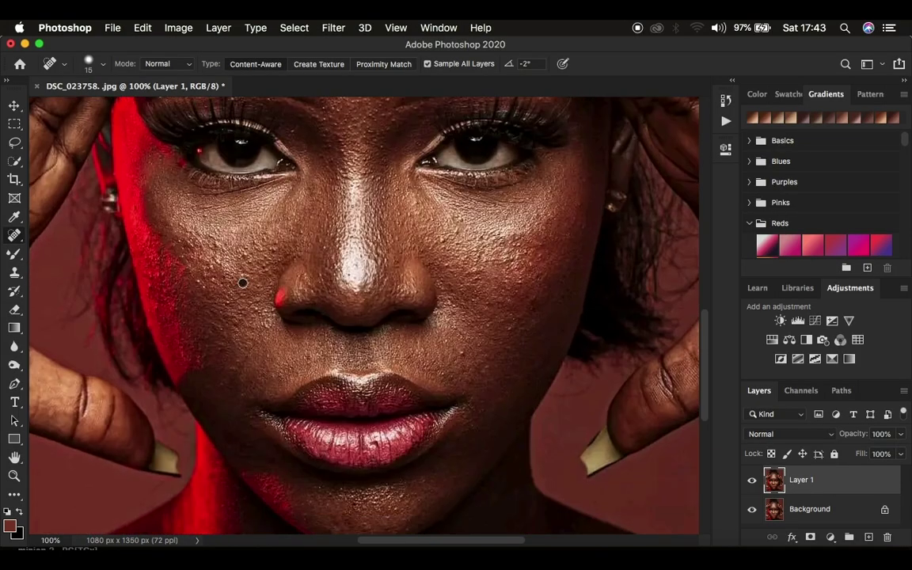
left_click(470, 385)
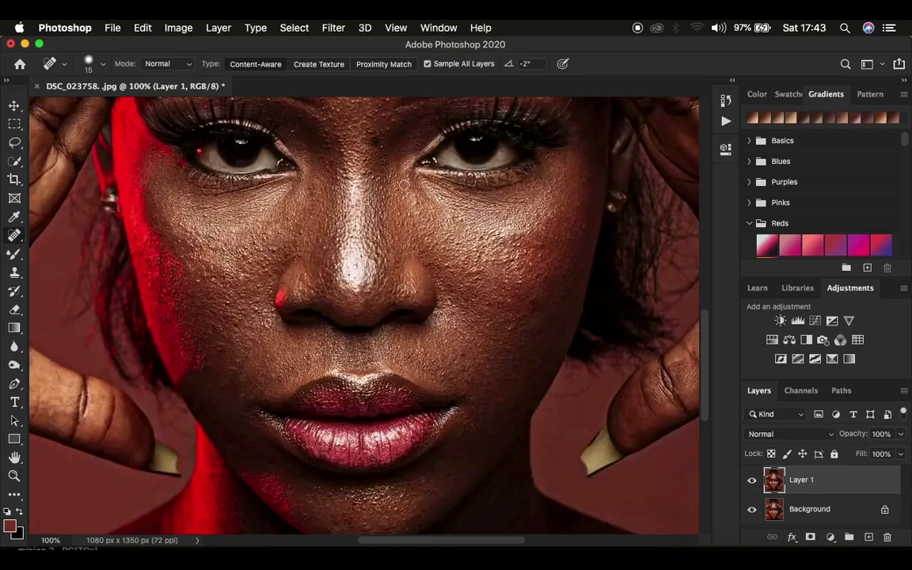
scroll(403, 184, "up", 8)
key("super+minus")
key("super+minus")
key("super+minus")
key("super+plus")
left_click(753, 480)
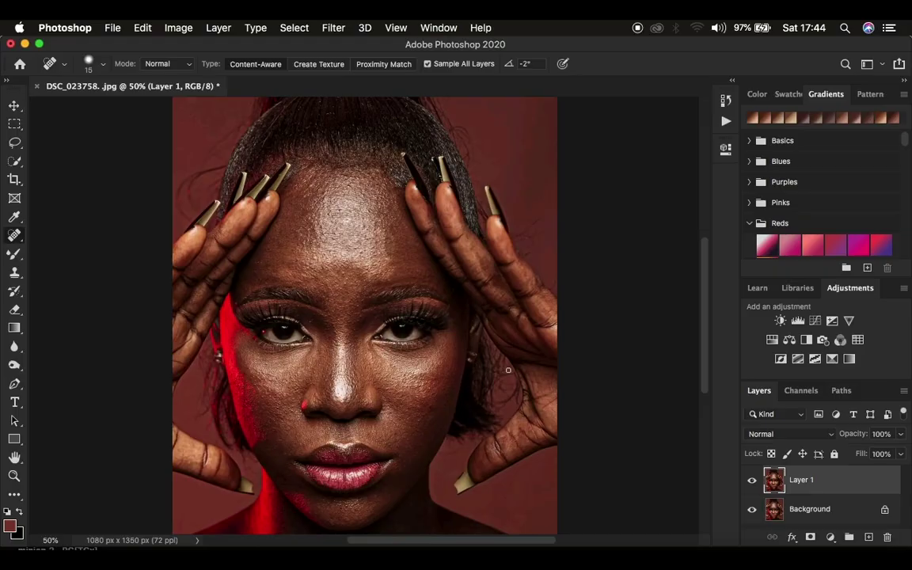
left_click(751, 479)
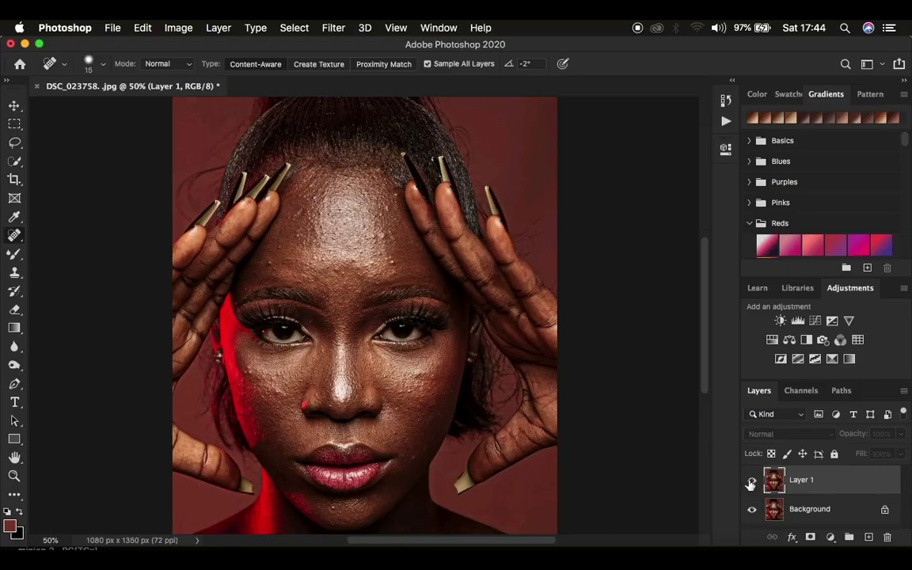
left_click(751, 480)
left_click(751, 480)
left_click(751, 480)
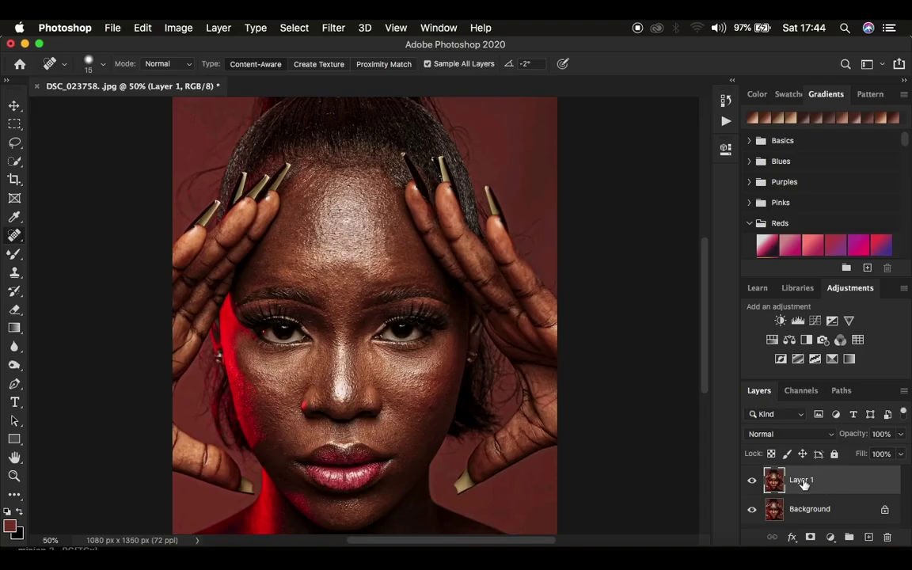
Step: Duplicate Layer 1 and rename the original 'low' and the copy 'high'
key("super+j")
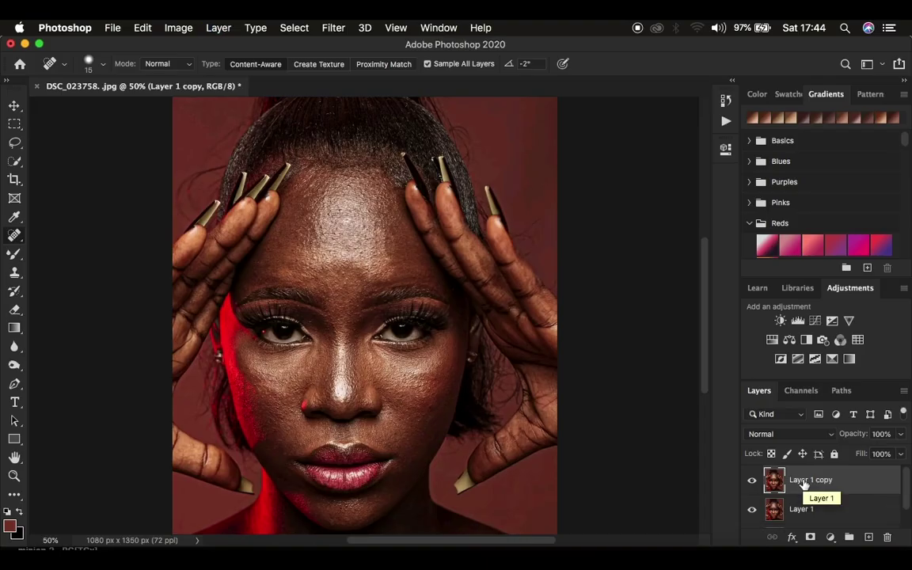
double_click(796, 510)
type("low")
key("Return")
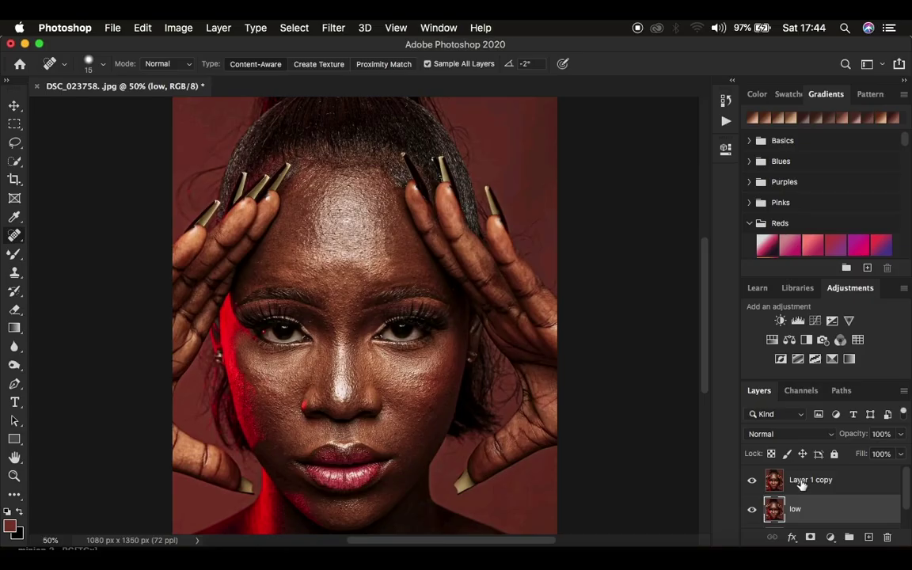
double_click(802, 479)
type("high")
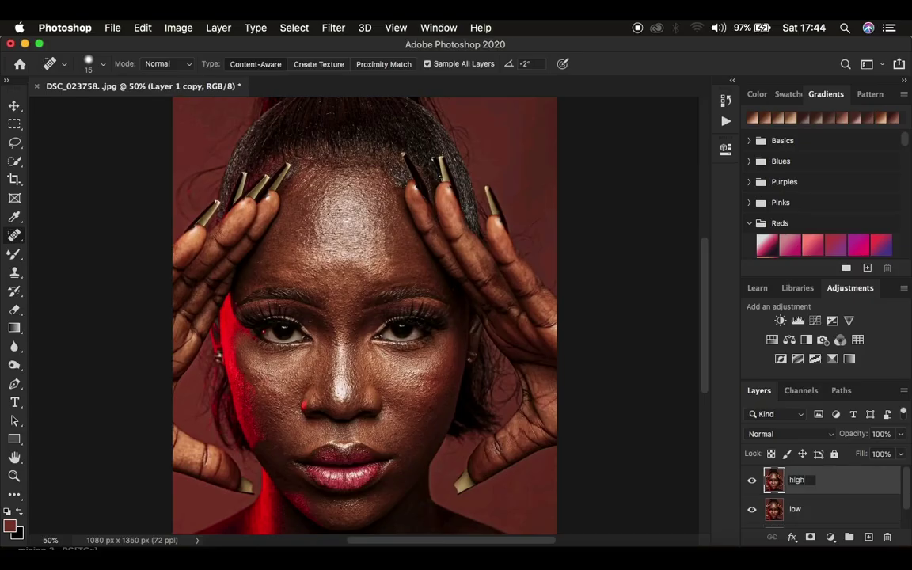
key("Return")
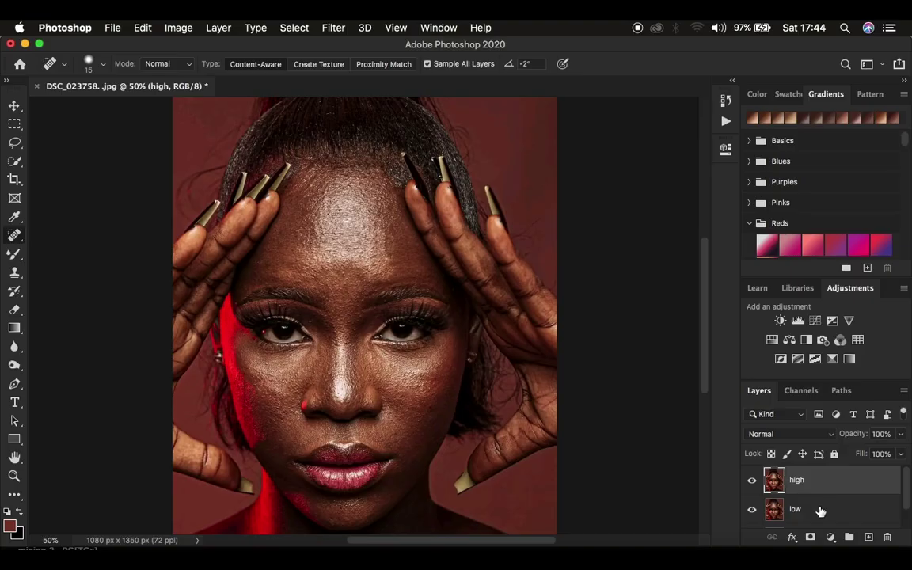
Step: Hide the high layer and blur the low layer with a 4.0-pixel Gaussian Blur
left_click(777, 511)
left_click(752, 482)
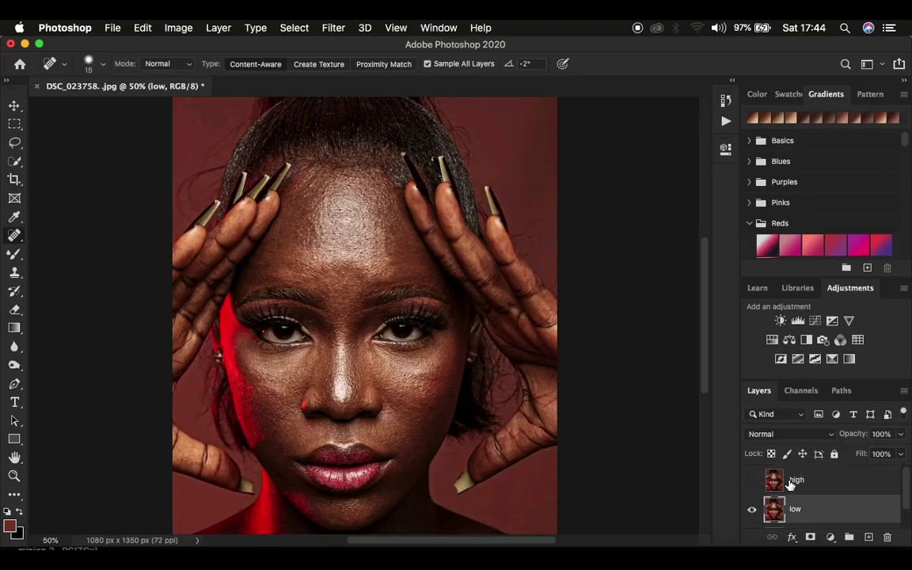
left_click(333, 28)
mouse_move(391, 199)
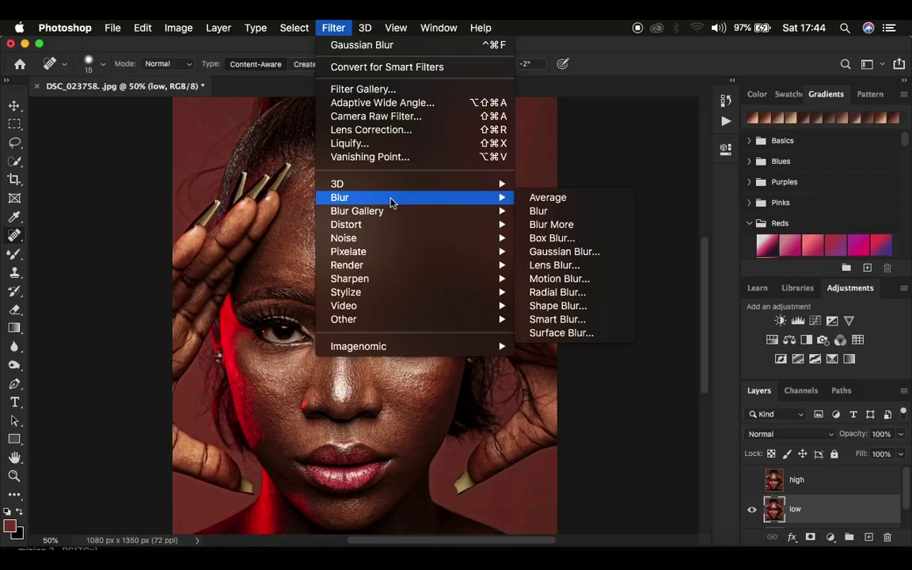
left_click(570, 252)
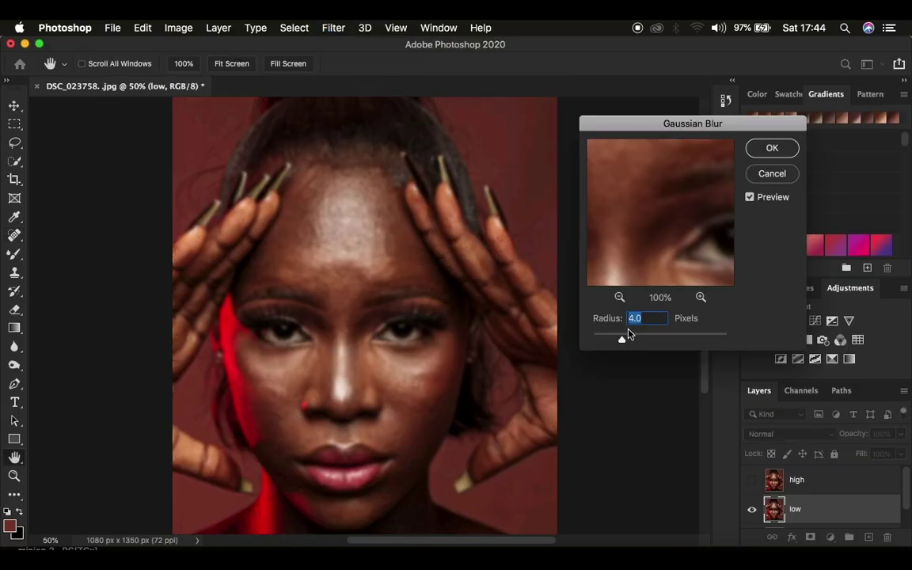
left_click_drag(621, 341, 592, 340)
left_click_drag(655, 249, 664, 173)
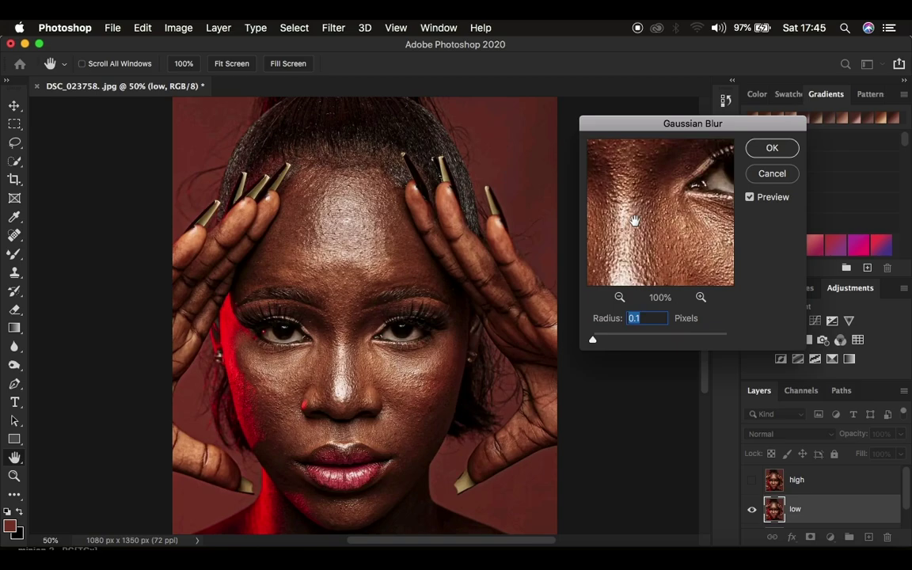
left_click(592, 341)
left_click_drag(592, 340, 601, 343)
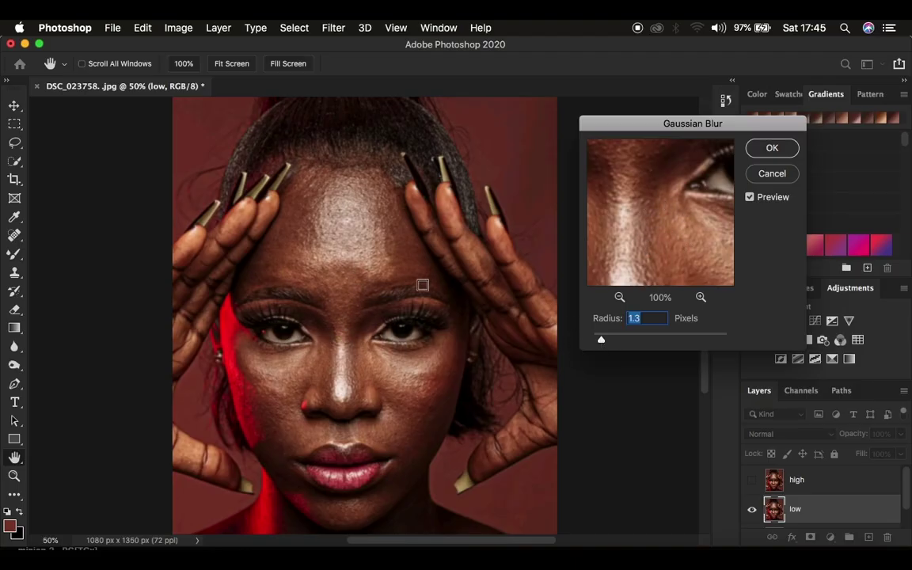
left_click(604, 339)
left_click_drag(605, 342, 621, 340)
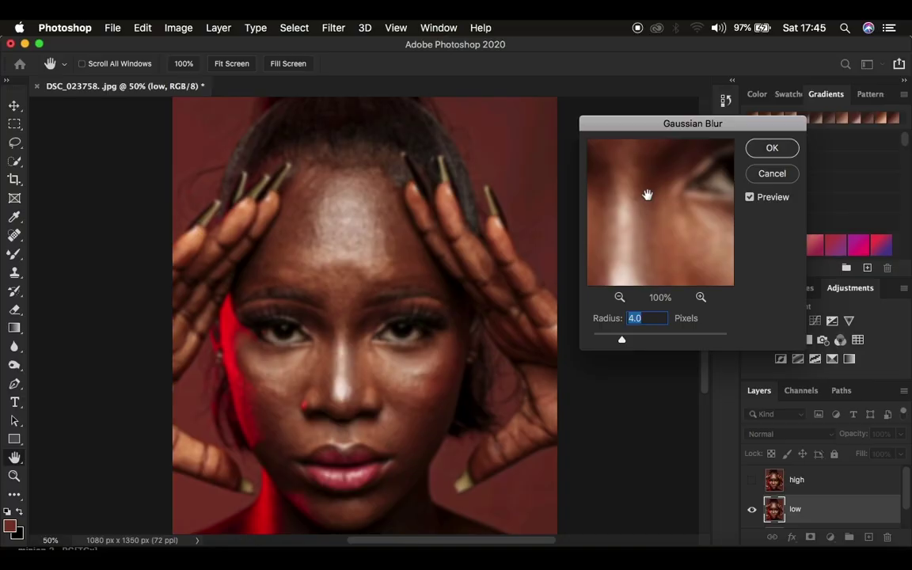
left_click(768, 148)
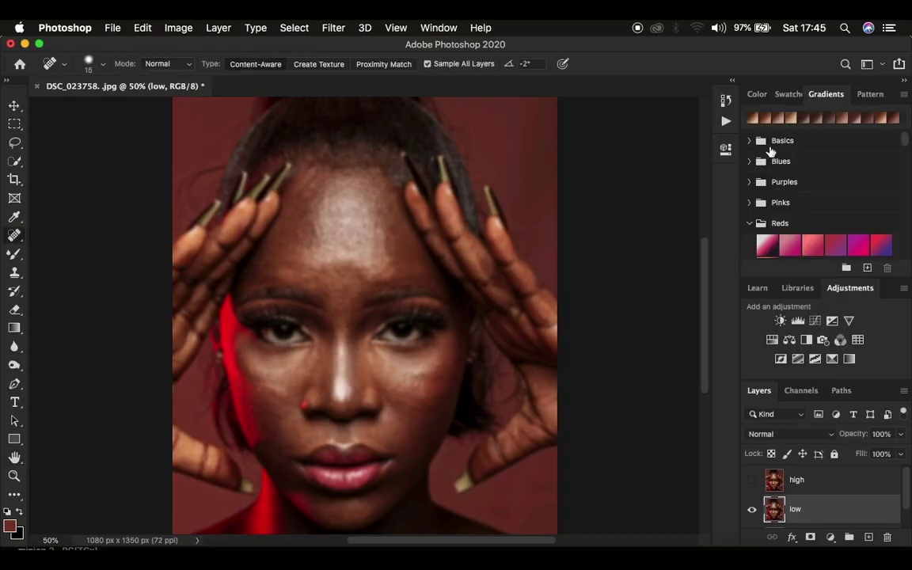
Step: Show and select the high layer, then choose low as the Apply Image source
left_click(808, 482)
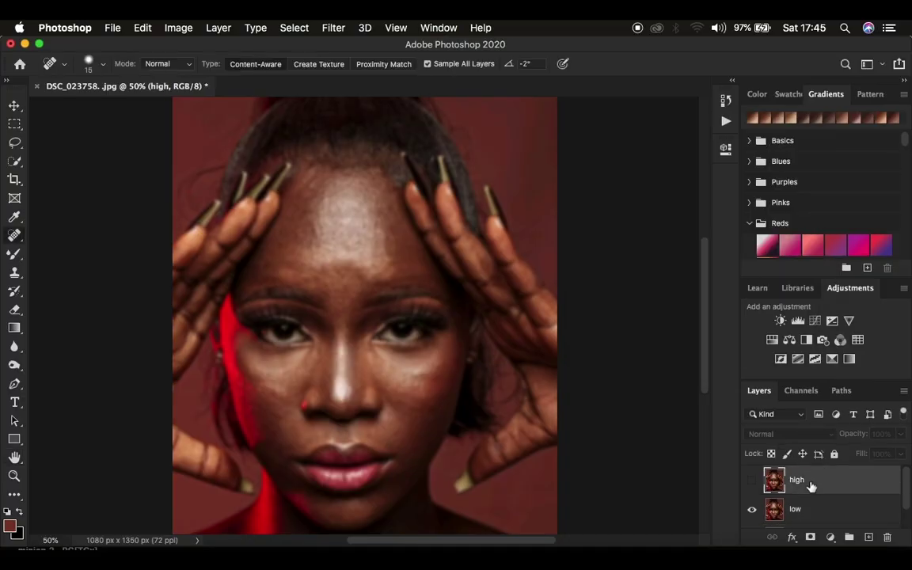
left_click(752, 480)
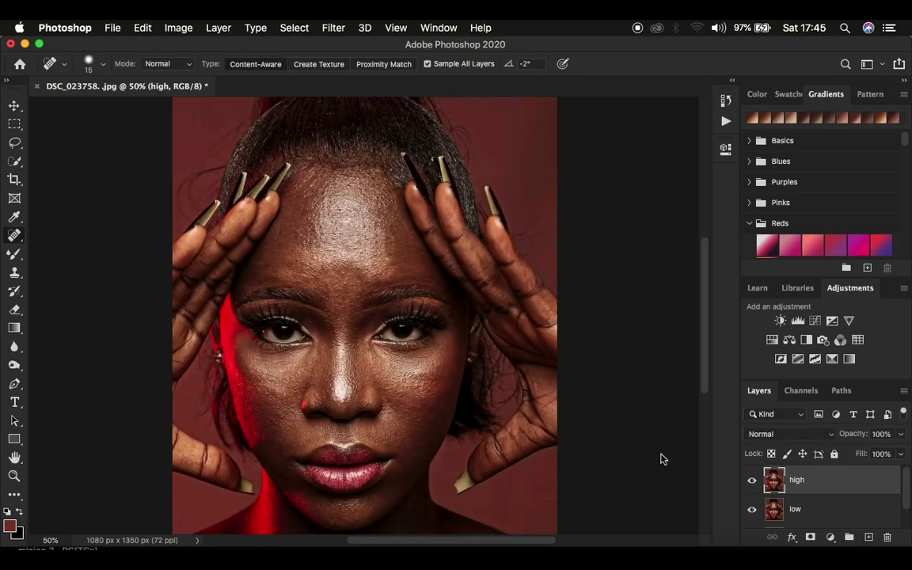
left_click(176, 28)
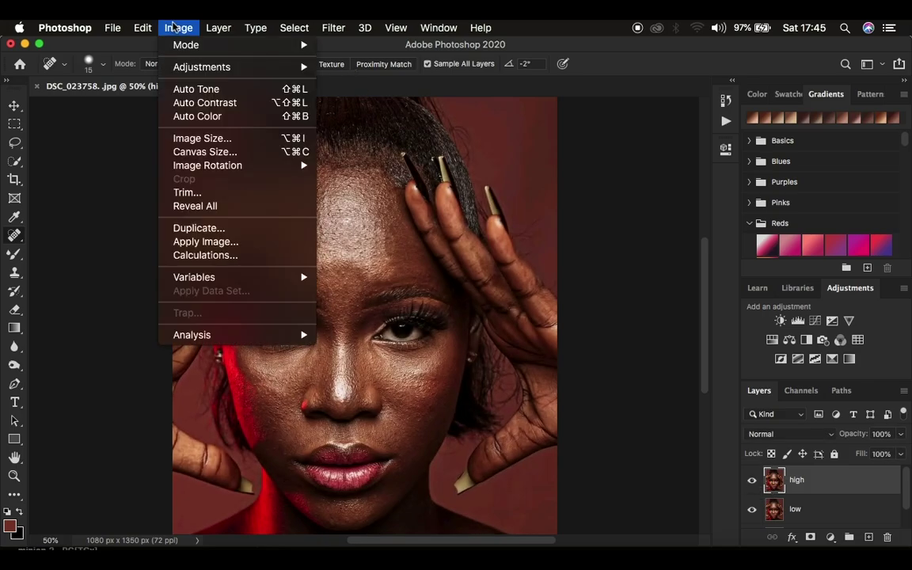
left_click(203, 241)
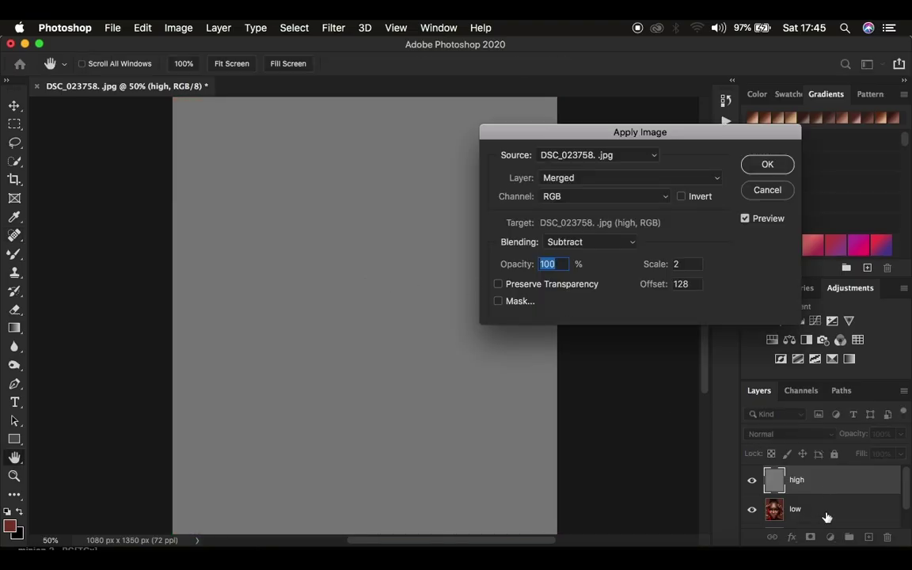
left_click(595, 180)
left_click(590, 210)
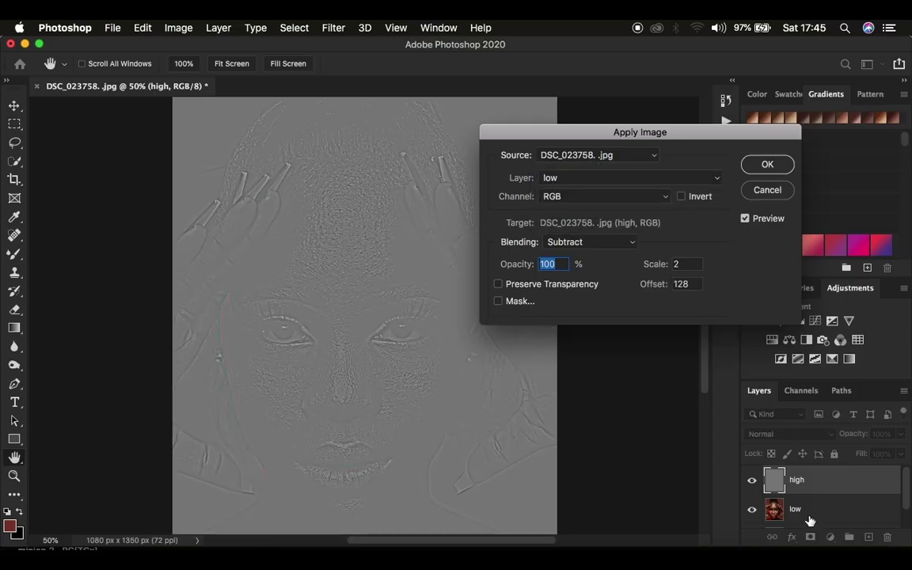
Step: Apply Image with Subtract blending, Invert off, scale 2 and offset 128
left_click(581, 244)
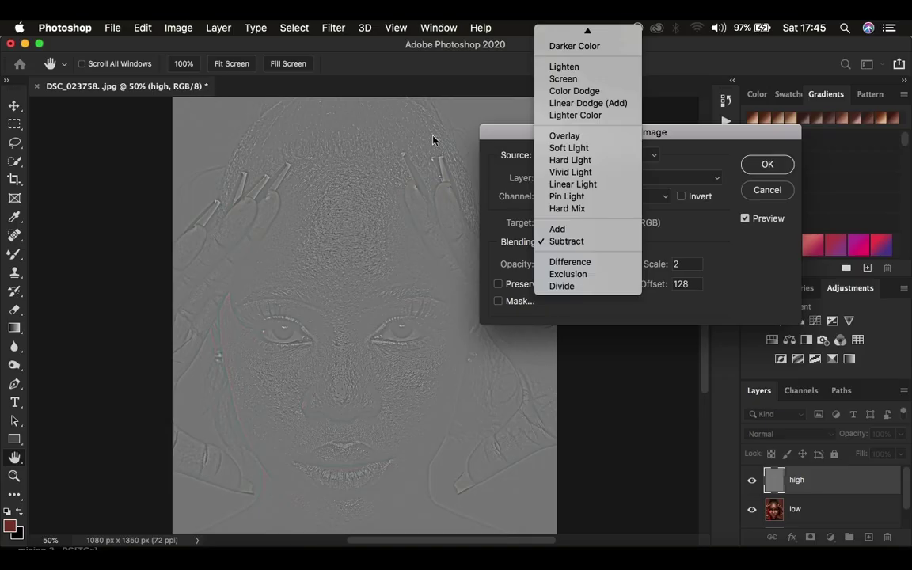
left_click(578, 249)
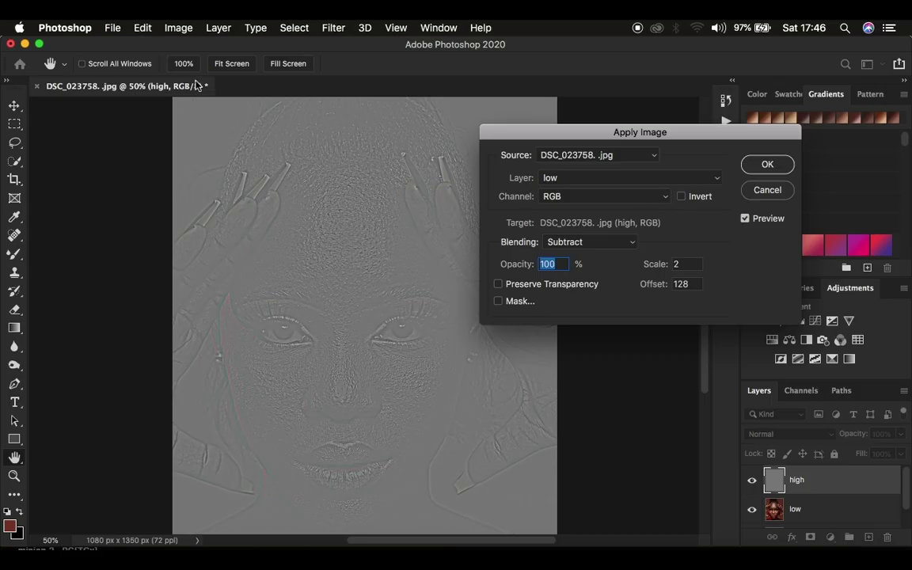
left_click(570, 242)
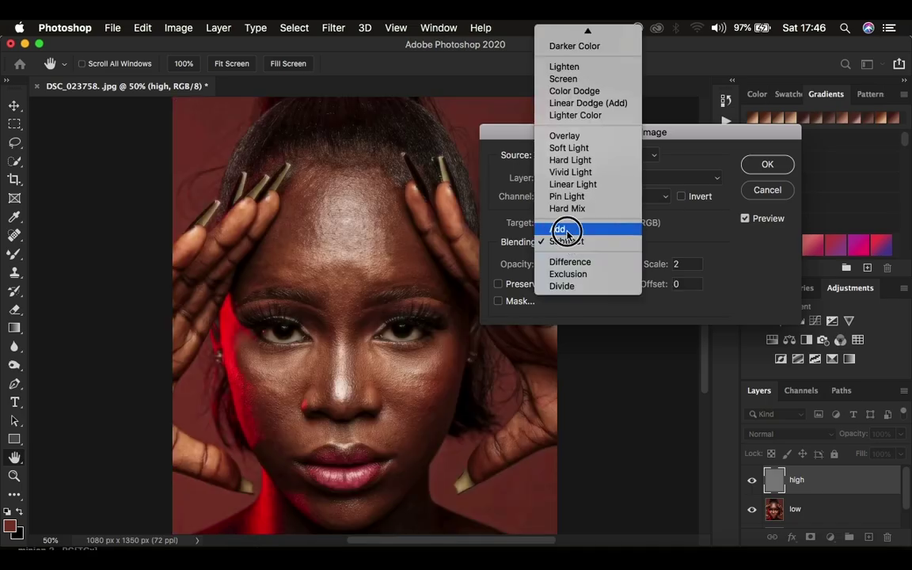
left_click(614, 227)
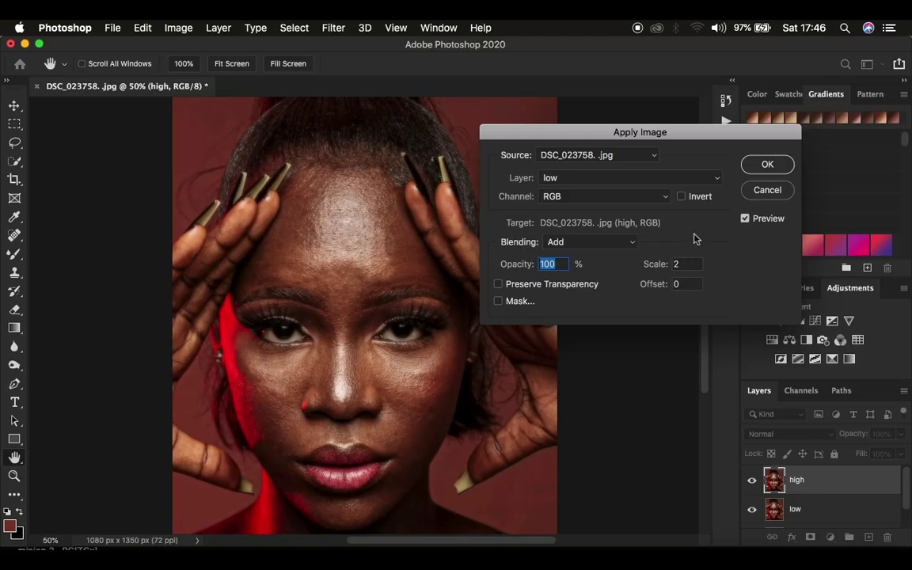
left_click(682, 197)
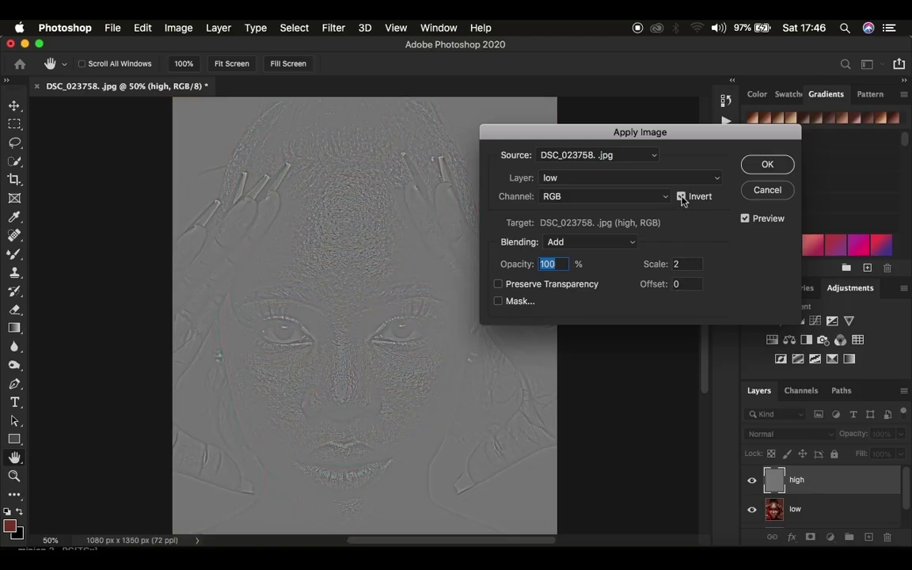
left_click(682, 197)
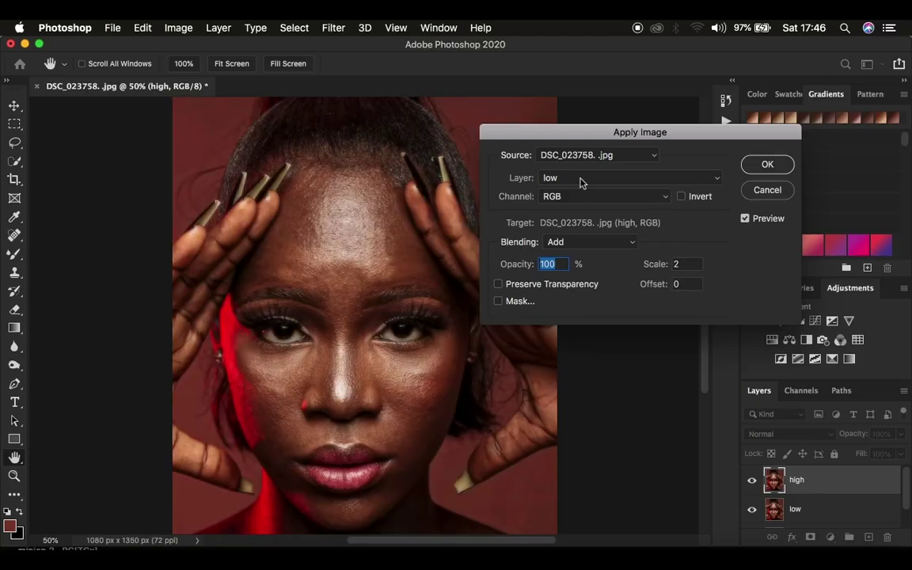
left_click(585, 241)
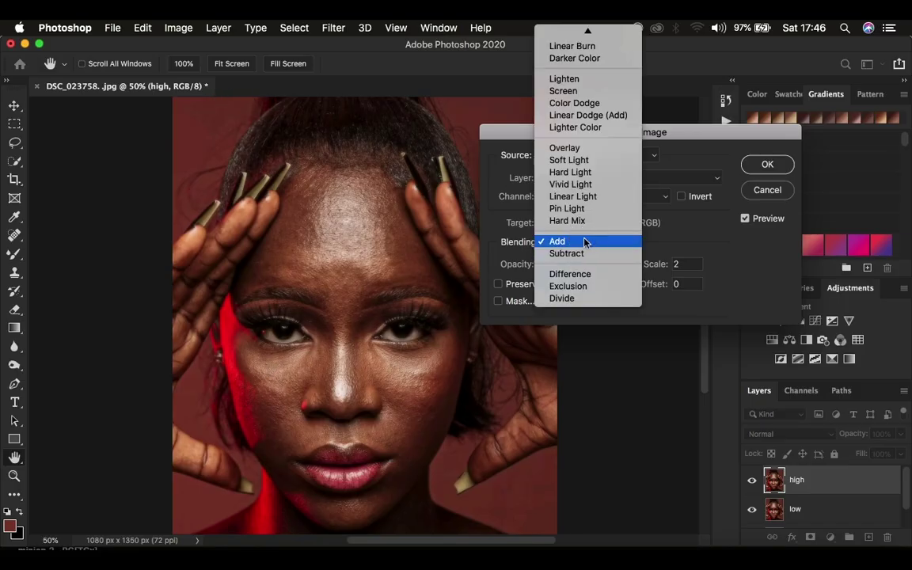
left_click(569, 254)
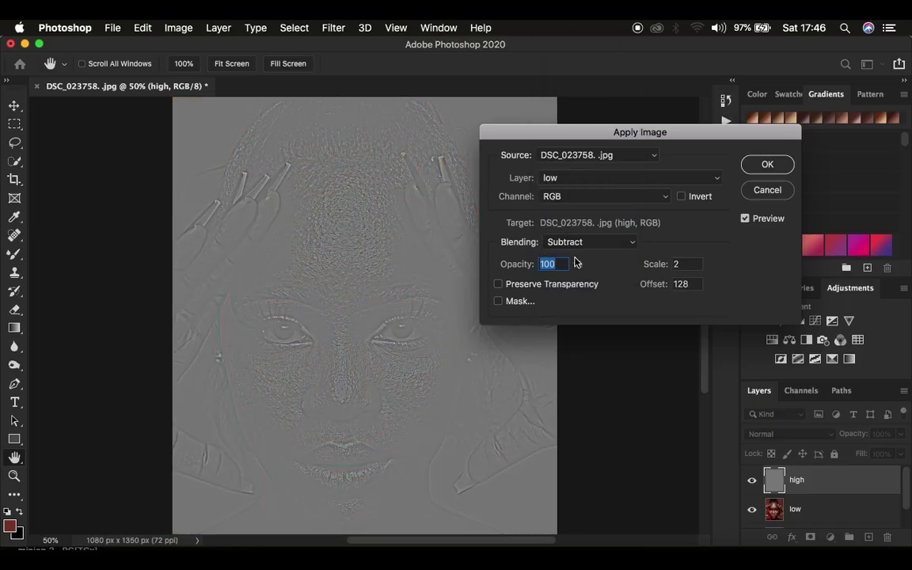
left_click(764, 165)
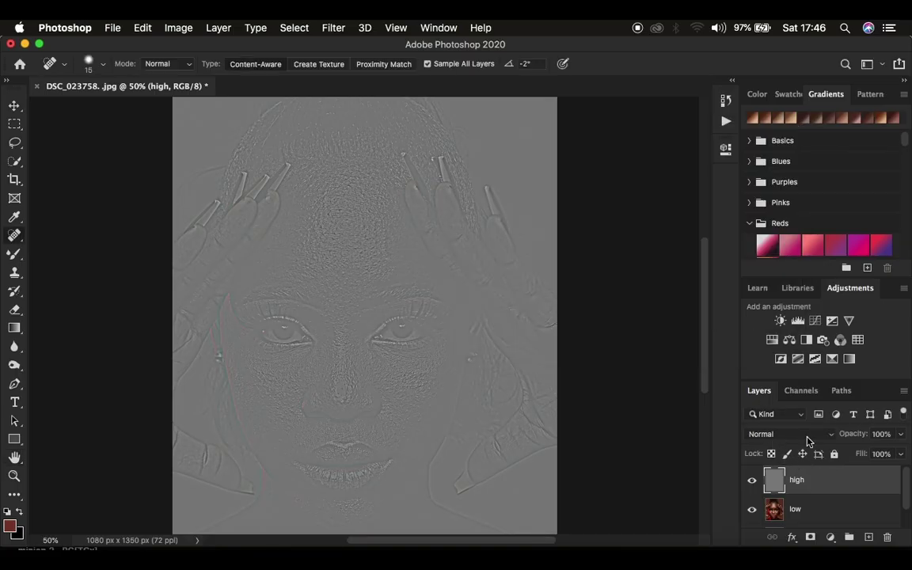
left_click(789, 437)
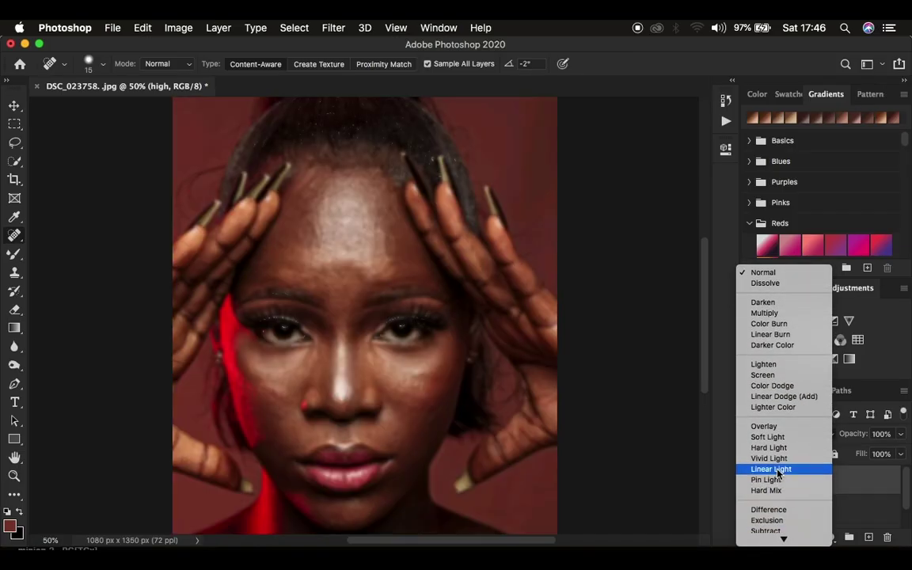
Step: Set the high layer to Linear Light and add the low layer to the selection
left_click(778, 469)
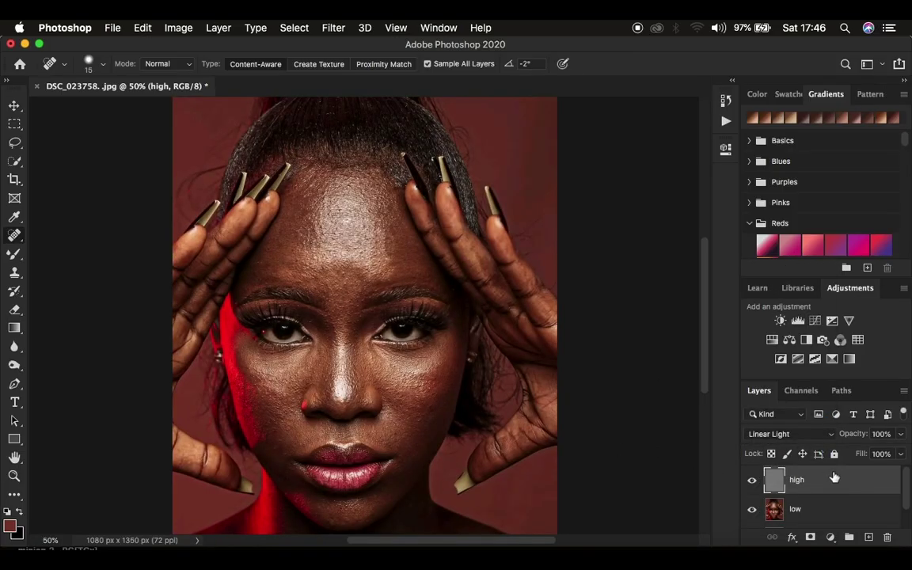
left_click(842, 520, "shift")
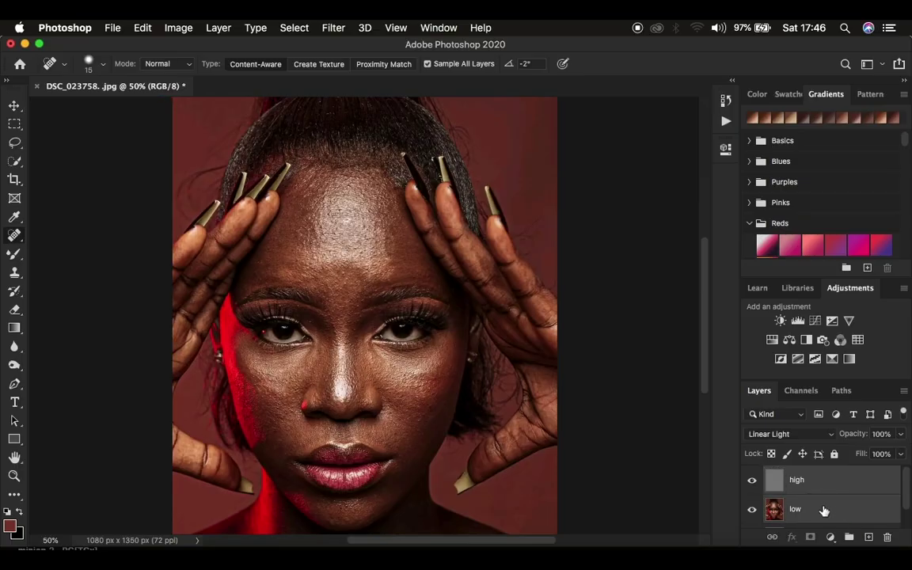
Step: Group high and low into 'freq sep', expand it and select the low layer
key("ctrl+g")
double_click(803, 474)
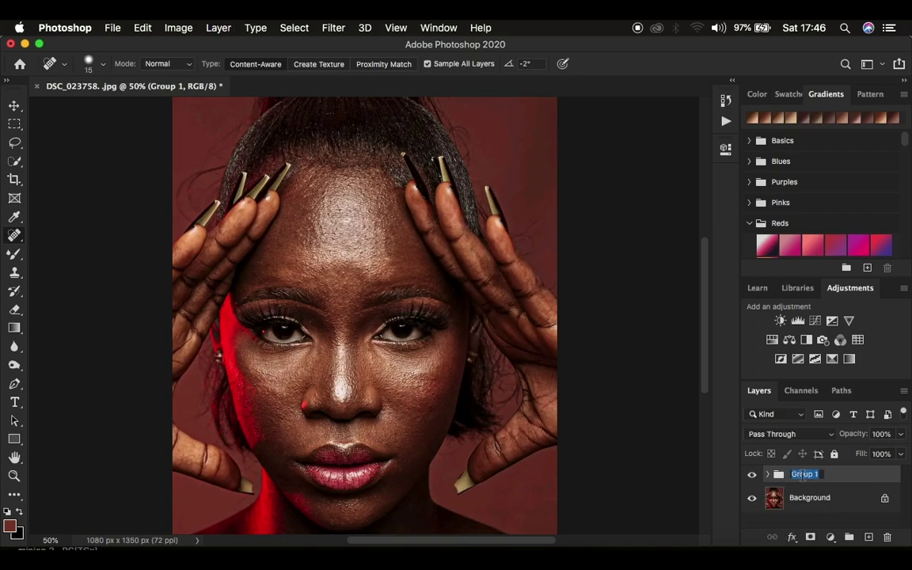
type("freq sep")
key("Return")
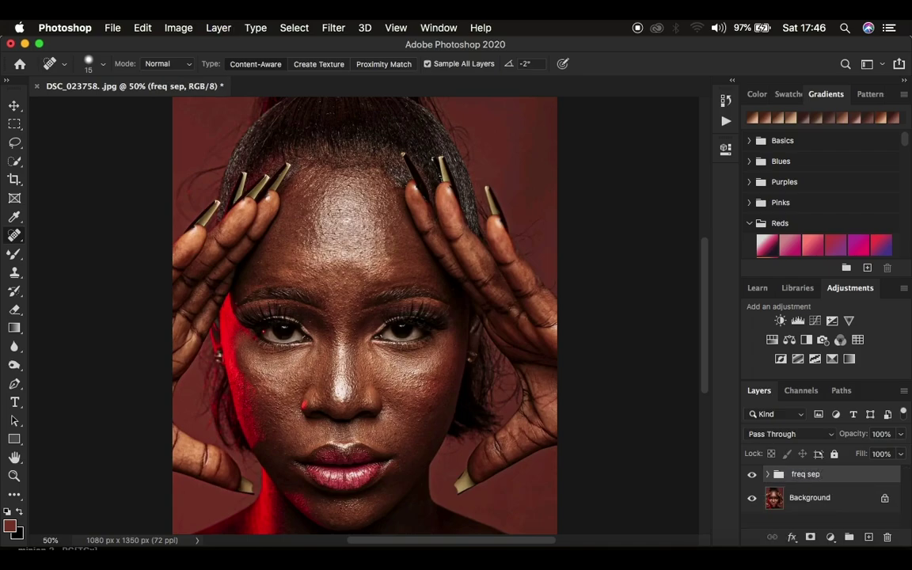
left_click(767, 474)
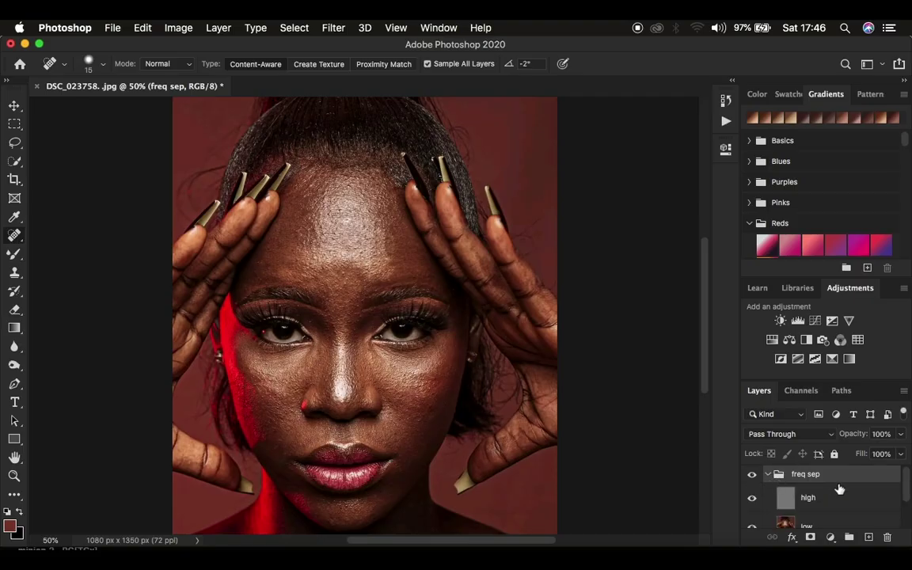
left_click(835, 521)
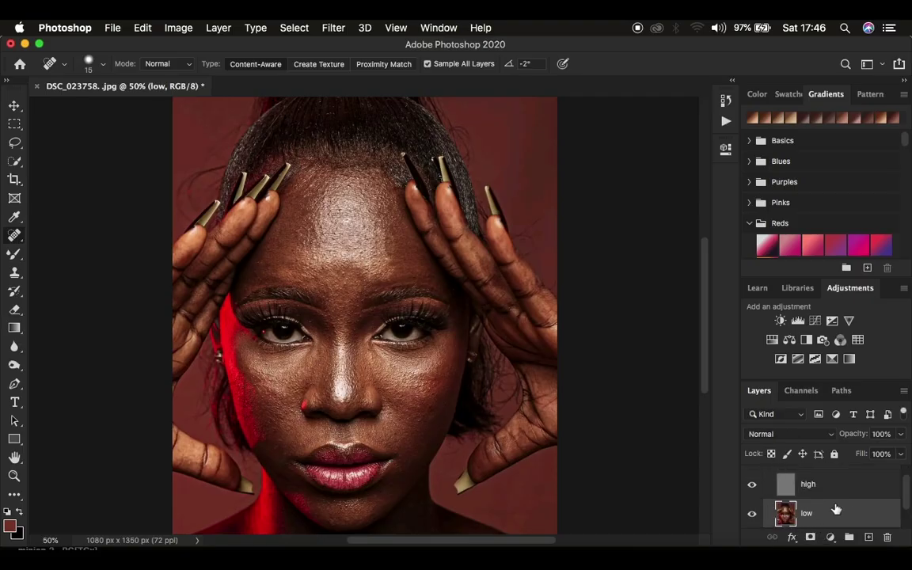
Step: Switch to the Mixer Brush, load a clean brush, and hide the high layer
left_click(14, 255)
left_click_drag(14, 256, 78, 292)
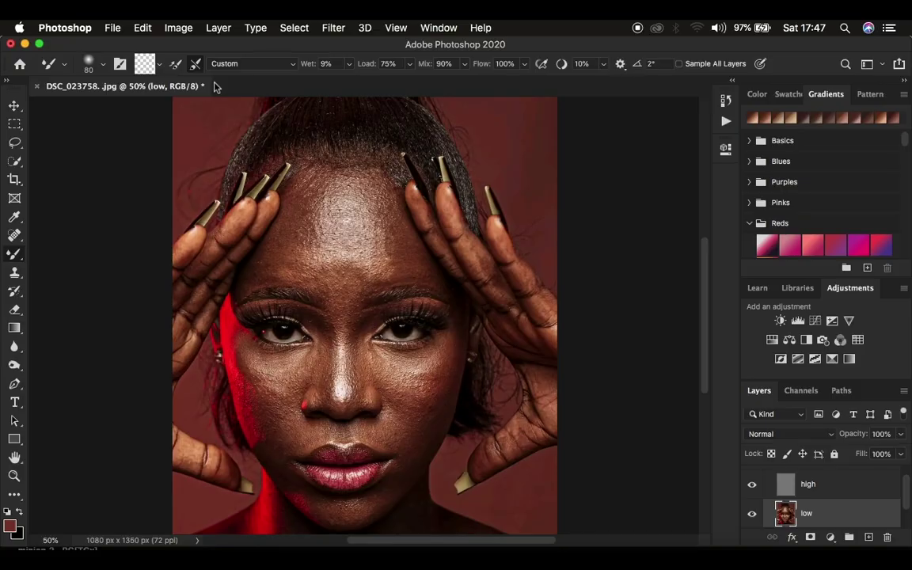
left_click(93, 62)
left_click(98, 63)
left_click(162, 66)
left_click(169, 90)
left_click(752, 485)
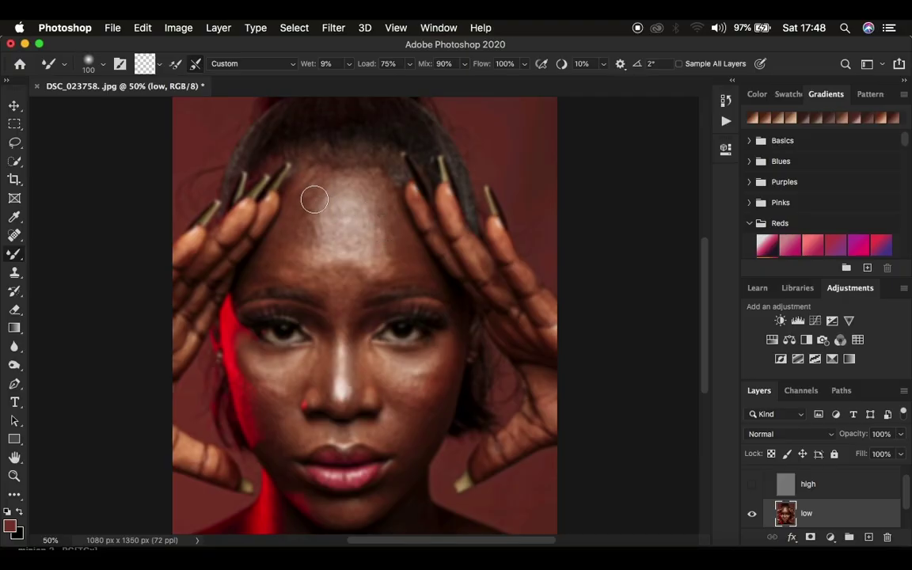
Step: Smooth the forehead tones on the low layer with the Mixer Brush, resizing between 90 and 125
key("bracketright")
mouse_move(299, 206)
left_mouse_down()
mouse_move(285, 259)
mouse_move(269, 259)
mouse_move(281, 266)
mouse_move(273, 257)
mouse_move(268, 267)
mouse_move(286, 269)
mouse_move(305, 190)
mouse_move(322, 178)
mouse_move(309, 179)
mouse_move(376, 181)
mouse_move(392, 220)
mouse_move(393, 261)
mouse_move(388, 209)
mouse_move(387, 256)
left_mouse_up()
key("bracketleft")
key("bracketright")
key("bracketleft")
key("bracketleft")
key("bracketleft")
key("bracketleft")
key("bracketright")
key("bracketright")
key("bracketright")
key("bracketright")
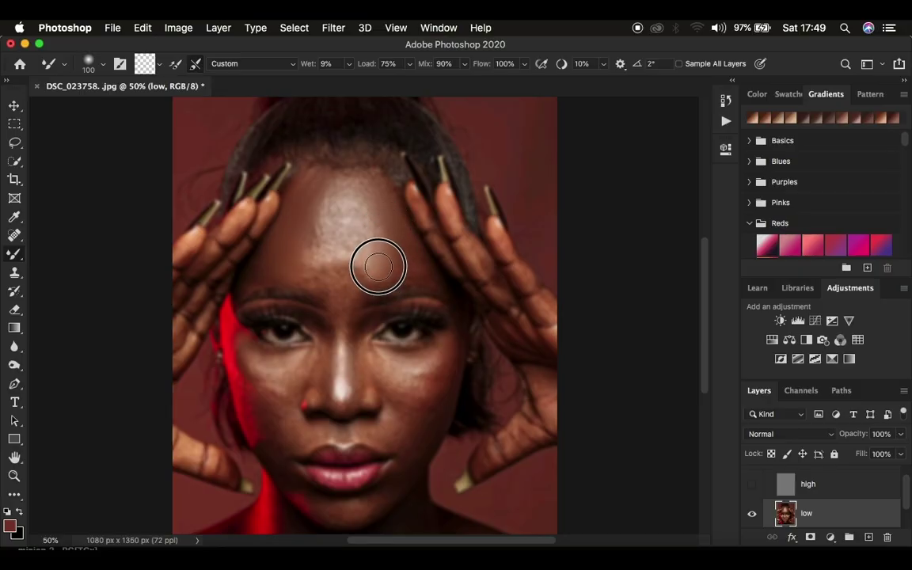
mouse_move(419, 268)
left_mouse_down()
mouse_move(360, 177)
mouse_move(366, 185)
mouse_move(317, 199)
mouse_move(315, 230)
mouse_move(325, 244)
mouse_move(305, 250)
mouse_move(301, 264)
mouse_move(297, 230)
mouse_move(301, 264)
mouse_move(335, 210)
mouse_move(341, 254)
mouse_move(331, 196)
mouse_move(367, 222)
mouse_move(330, 177)
mouse_move(371, 197)
mouse_move(362, 197)
mouse_move(375, 237)
mouse_move(358, 295)
mouse_move(367, 275)
mouse_move(340, 291)
mouse_move(354, 280)
mouse_move(302, 271)
mouse_move(292, 238)
mouse_move(253, 281)
mouse_move(291, 259)
mouse_move(350, 195)
mouse_move(335, 203)
mouse_move(366, 211)
mouse_move(371, 236)
mouse_move(354, 264)
mouse_move(302, 264)
mouse_move(305, 271)
mouse_move(321, 223)
mouse_move(357, 237)
mouse_move(319, 206)
mouse_move(311, 236)
mouse_move(306, 230)
mouse_move(311, 244)
mouse_move(311, 182)
mouse_move(383, 197)
mouse_move(367, 273)
mouse_move(370, 265)
mouse_move(289, 270)
mouse_move(309, 274)
mouse_move(336, 307)
mouse_move(347, 294)
mouse_move(299, 270)
mouse_move(253, 279)
mouse_move(310, 250)
mouse_move(301, 213)
mouse_move(313, 195)
mouse_move(399, 239)
mouse_move(407, 254)
mouse_move(351, 275)
mouse_move(297, 244)
left_mouse_up()
key("bracketright")
key("bracketright")
key("bracketright")
key("bracketright")
key("bracketright")
key("bracketright")
key("bracketright")
key("bracketleft")
key("bracketleft")
key("bracketright")
key("bracketright")
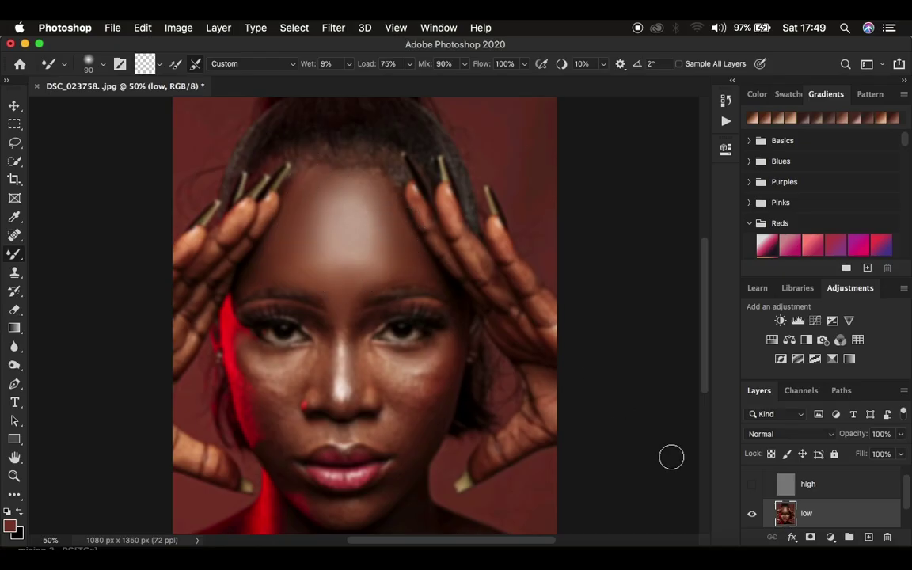
Step: Show the high layer, group the layers, toggle the group to compare, then hide high again
left_click(751, 484)
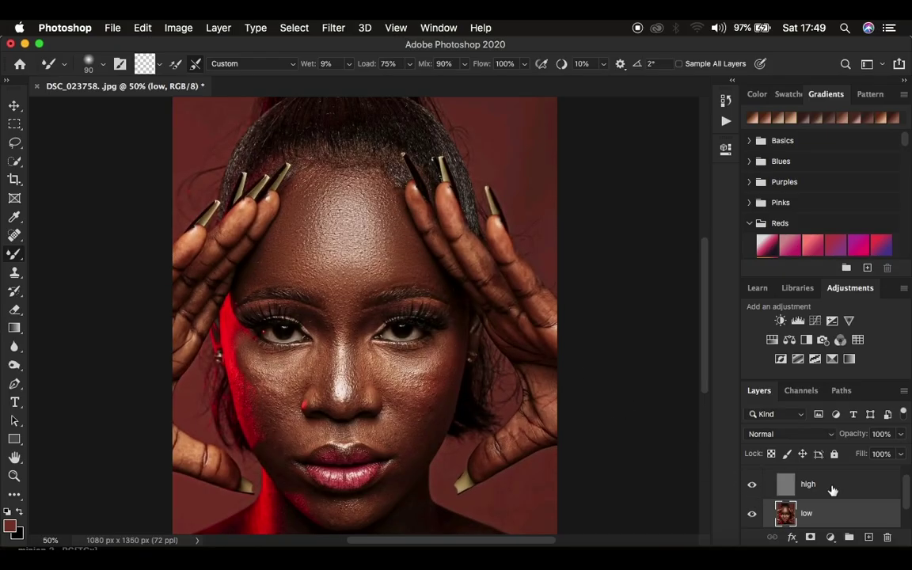
key("ctrl+g")
left_click(752, 475)
left_click(752, 475)
left_click(751, 475)
left_click(752, 475)
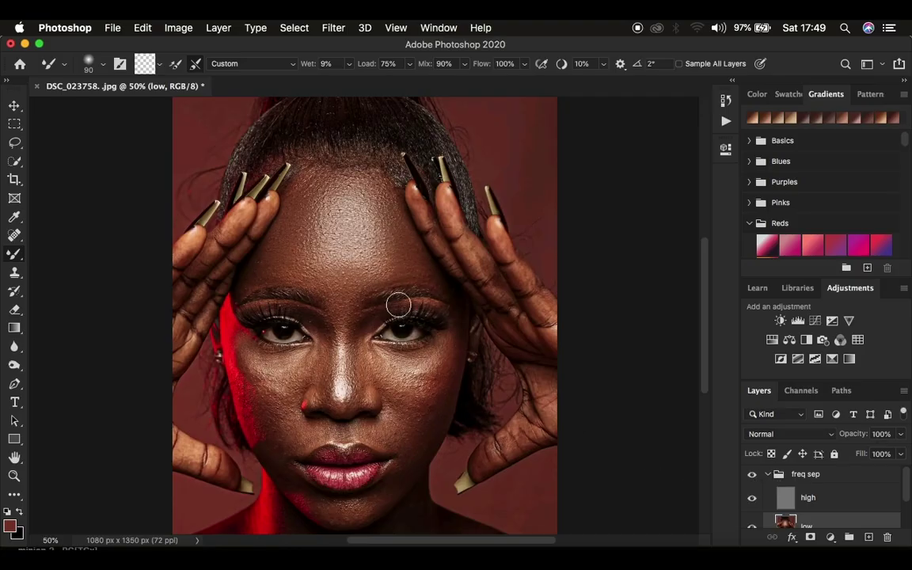
left_click(751, 496)
Step: Even out both cheeks, removing the red spot, and the nose, then show the high layer
mouse_move(393, 366)
left_mouse_down()
mouse_move(408, 398)
mouse_move(422, 390)
mouse_move(404, 374)
mouse_move(393, 379)
mouse_move(379, 357)
mouse_move(398, 386)
mouse_move(433, 362)
mouse_move(424, 369)
mouse_move(379, 354)
mouse_move(413, 406)
mouse_move(449, 347)
mouse_move(432, 412)
mouse_move(451, 346)
mouse_move(441, 383)
left_mouse_up()
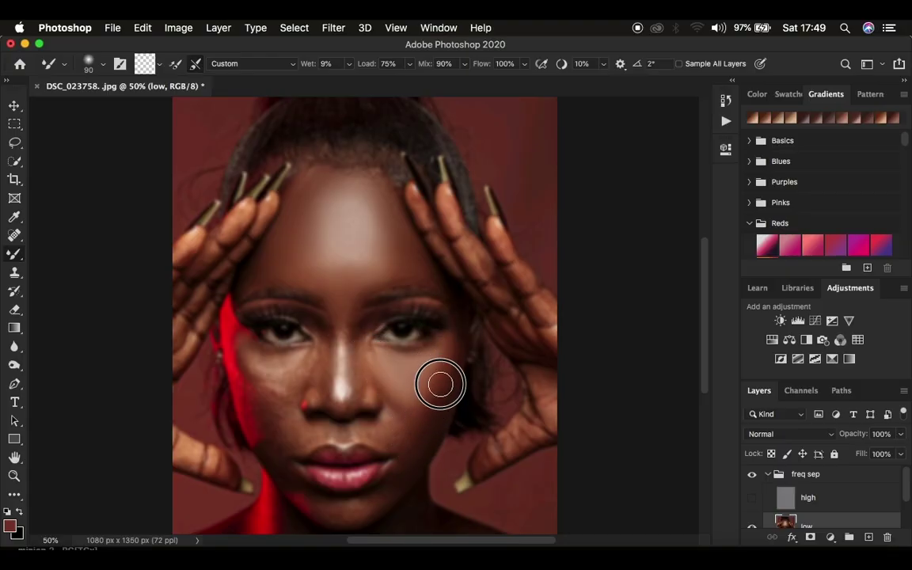
mouse_move(256, 336)
left_mouse_down()
mouse_move(275, 401)
mouse_move(254, 363)
mouse_move(274, 391)
mouse_move(293, 377)
mouse_move(259, 362)
mouse_move(285, 370)
mouse_move(286, 416)
mouse_move(285, 387)
mouse_move(301, 371)
mouse_move(261, 356)
mouse_move(234, 360)
mouse_move(269, 444)
mouse_move(271, 372)
mouse_move(248, 356)
mouse_move(309, 370)
mouse_move(301, 356)
mouse_move(379, 360)
mouse_move(335, 292)
mouse_move(348, 306)
mouse_move(310, 277)
mouse_move(259, 277)
mouse_move(336, 372)
left_mouse_up()
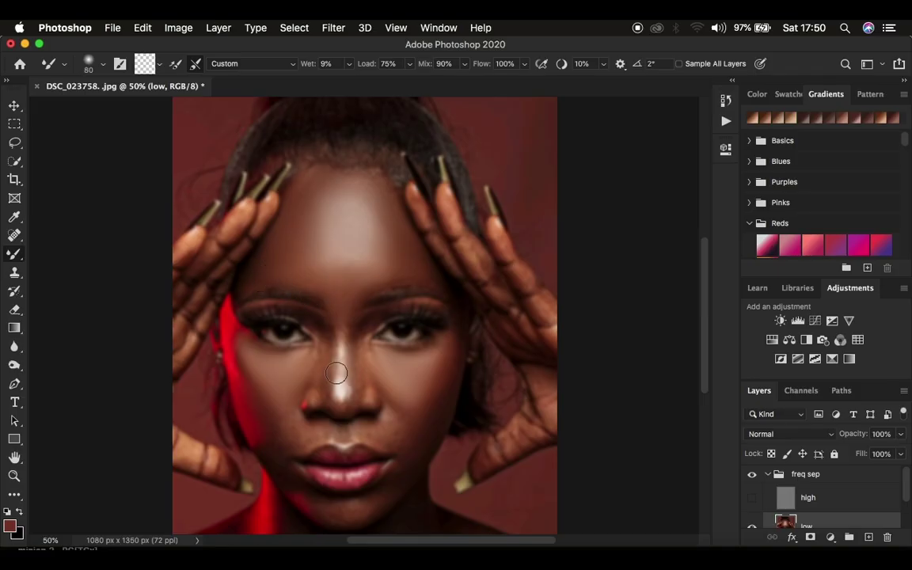
mouse_move(321, 319)
left_mouse_down()
mouse_move(322, 390)
mouse_move(320, 333)
mouse_move(359, 328)
mouse_move(351, 348)
mouse_move(350, 395)
mouse_move(356, 338)
mouse_move(357, 399)
mouse_move(340, 380)
mouse_move(339, 301)
mouse_move(339, 316)
mouse_move(361, 327)
mouse_move(364, 362)
mouse_move(368, 349)
mouse_move(383, 355)
mouse_move(367, 353)
mouse_move(361, 399)
mouse_move(368, 307)
mouse_move(343, 288)
mouse_move(325, 288)
mouse_move(379, 423)
mouse_move(391, 422)
mouse_move(375, 431)
mouse_move(392, 418)
mouse_move(397, 441)
mouse_move(423, 440)
mouse_move(364, 505)
mouse_move(340, 509)
mouse_move(270, 463)
mouse_move(327, 509)
mouse_move(361, 510)
mouse_move(273, 448)
mouse_move(287, 461)
mouse_move(291, 439)
mouse_move(307, 431)
mouse_move(302, 423)
mouse_move(318, 434)
mouse_move(291, 438)
mouse_move(377, 427)
mouse_move(317, 430)
mouse_move(263, 402)
mouse_move(279, 444)
mouse_move(358, 421)
mouse_move(402, 428)
mouse_move(381, 506)
left_mouse_up()
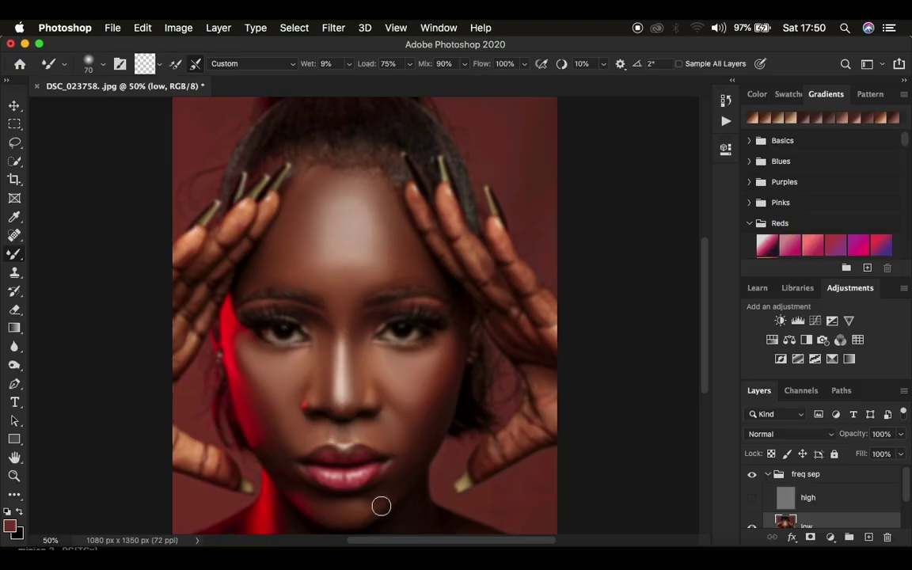
scroll(333, 356, "down", 5)
key("bracketright")
key("bracketright")
key("bracketleft")
key("bracketleft")
key("bracketleft")
scroll(387, 325, "up", 5)
key("bracketleft")
key("bracketleft")
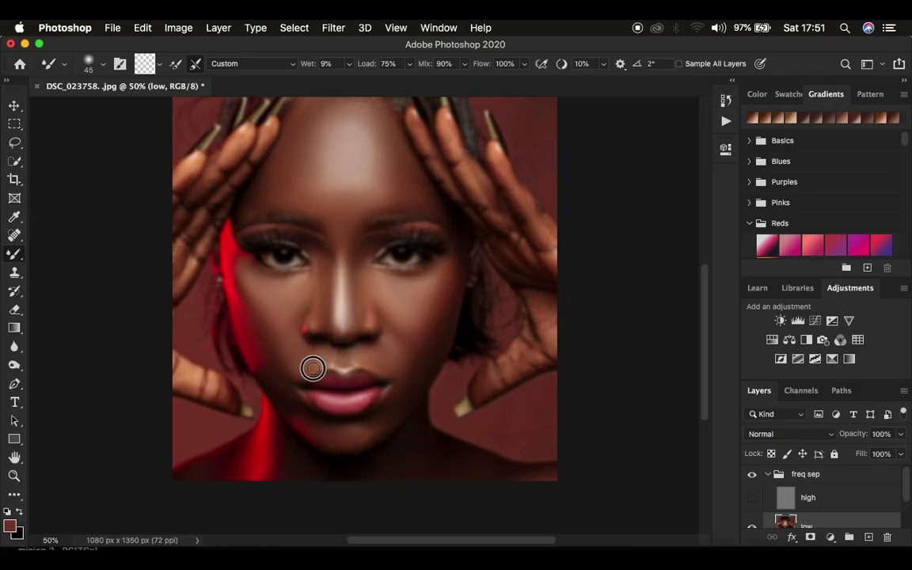
key("bracketright")
key("bracketright")
key("bracketright")
key("bracketright")
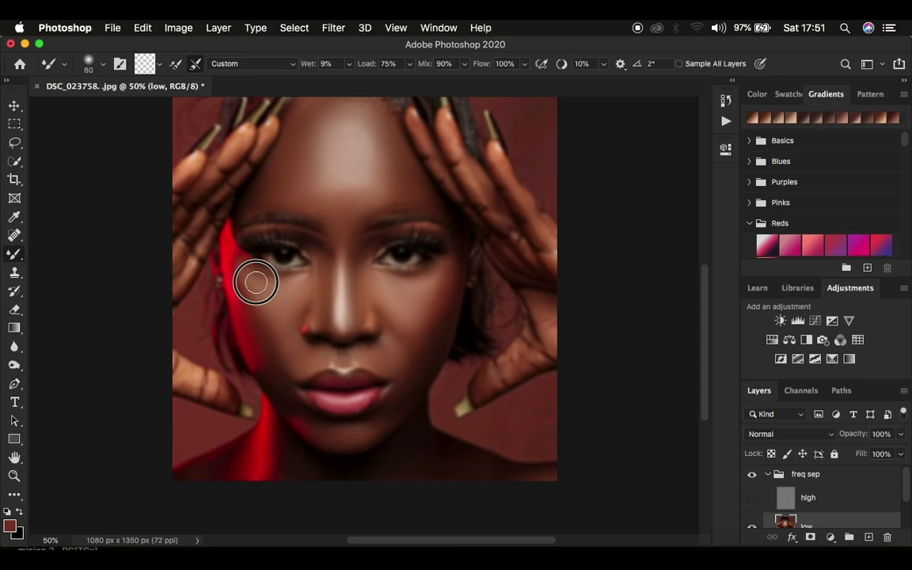
left_click(751, 497)
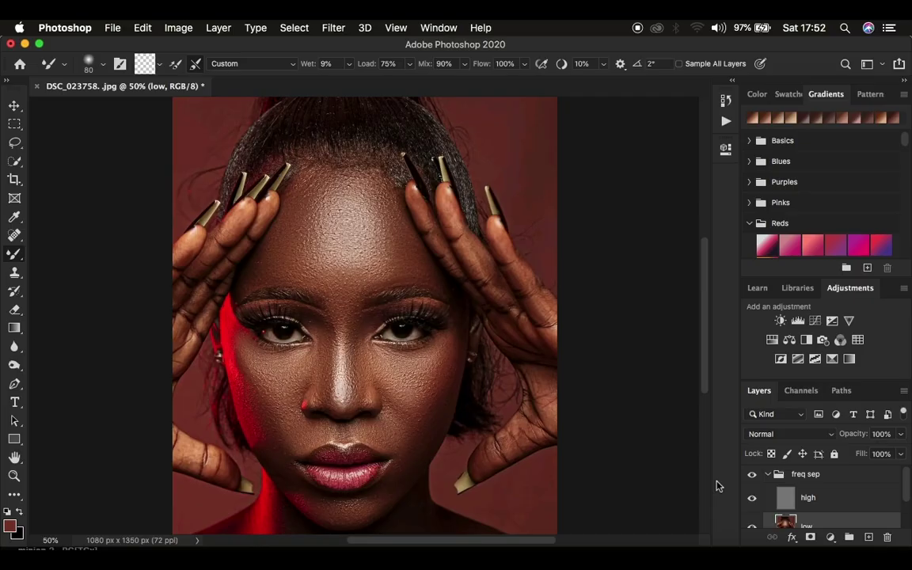
Step: Toggle the freq sep group off and on repeatedly to compare with the original
left_click(752, 473)
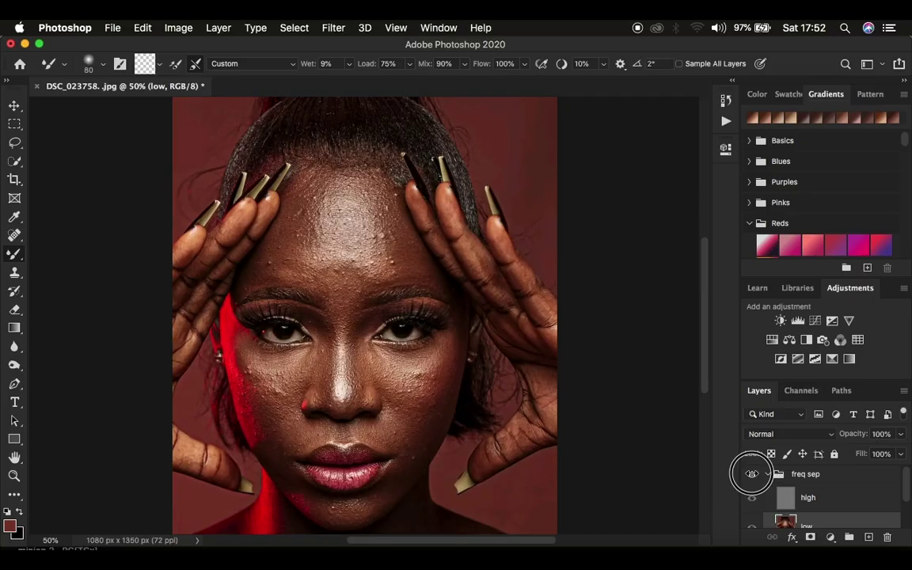
left_click(752, 473)
left_click(752, 473)
left_click(752, 473)
left_click(752, 473)
left_click(751, 473)
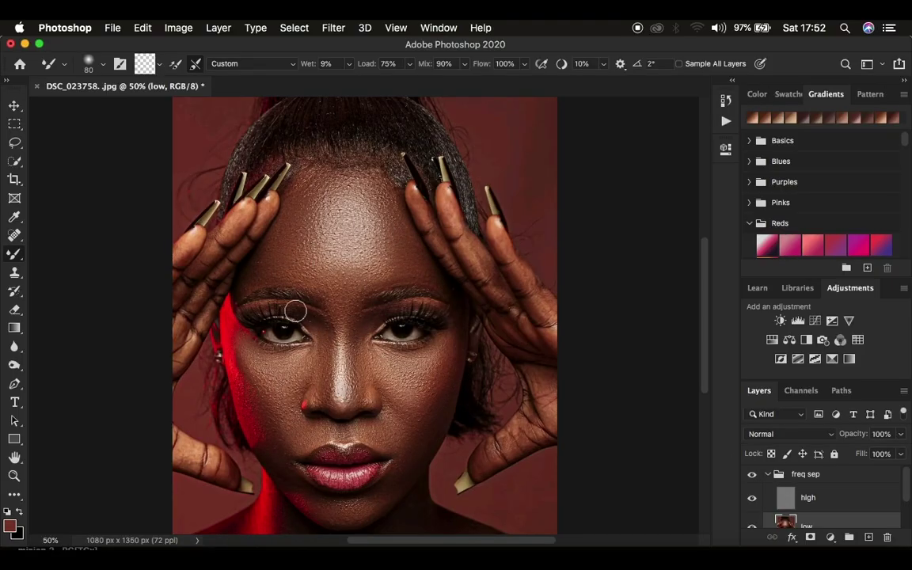
Step: Blend the chin, right cheek, forehead and a spot near the hairline with the Mixer Brush
mouse_move(317, 507)
left_mouse_down()
mouse_move(346, 513)
mouse_move(371, 499)
left_mouse_up()
left_click_drag(434, 372, 443, 346)
mouse_move(310, 236)
left_mouse_down()
mouse_move(305, 197)
mouse_move(316, 169)
left_mouse_up()
left_click(354, 171)
left_click(14, 144)
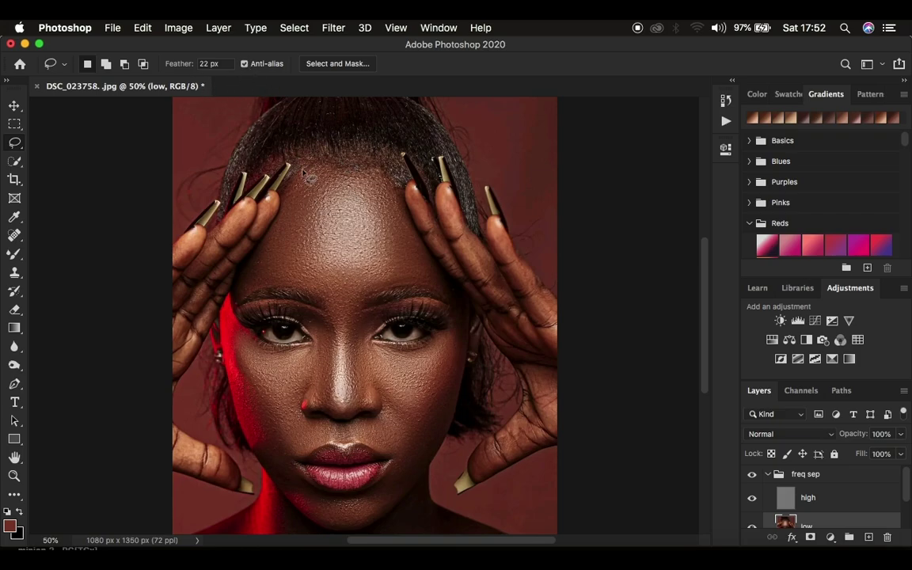
Step: Lasso the forehead and apply a Gaussian Blur with a 12.0-pixel radius to it
mouse_move(301, 168)
left_mouse_down()
mouse_move(370, 179)
mouse_move(412, 234)
mouse_move(426, 279)
mouse_move(362, 294)
mouse_move(340, 310)
mouse_move(306, 285)
mouse_move(250, 283)
mouse_move(247, 272)
mouse_move(288, 212)
mouse_move(303, 169)
left_mouse_up()
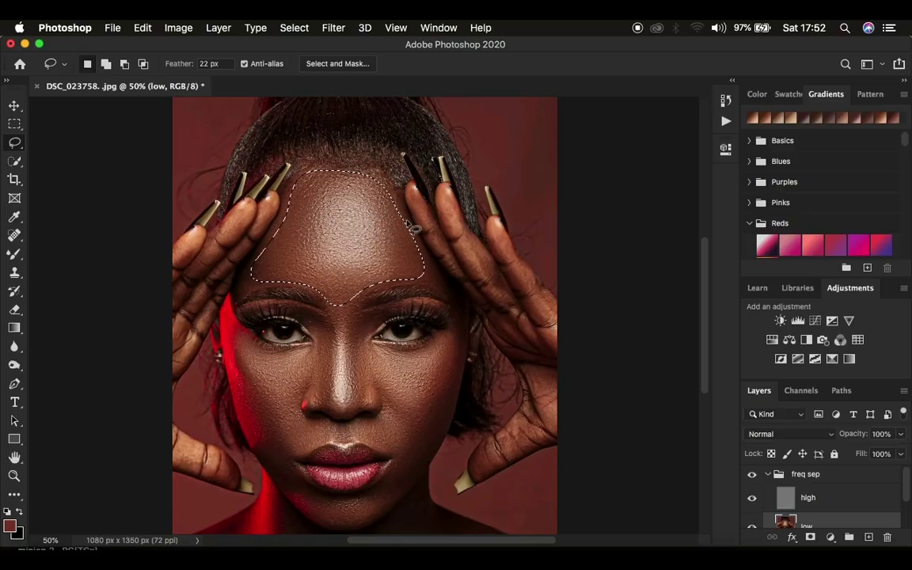
left_click(332, 28)
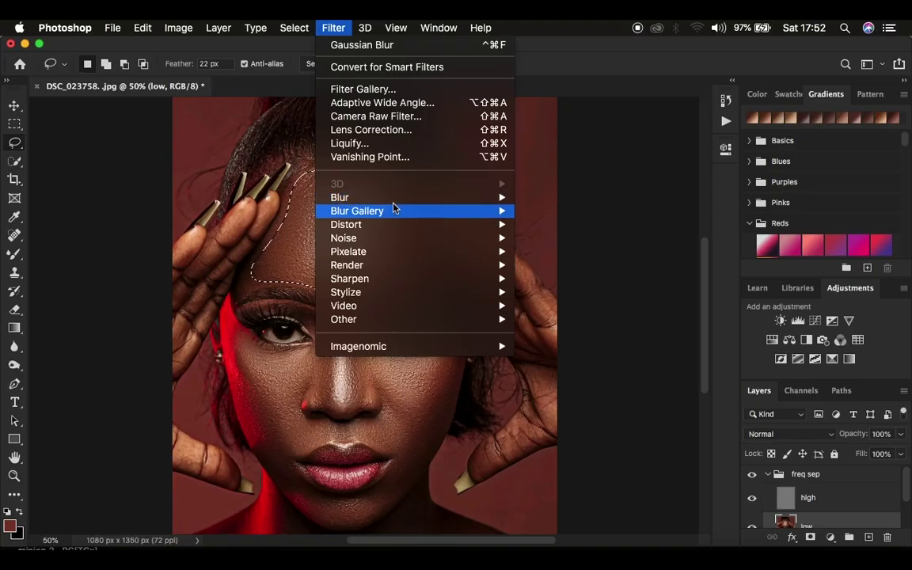
mouse_move(396, 197)
left_click(557, 257)
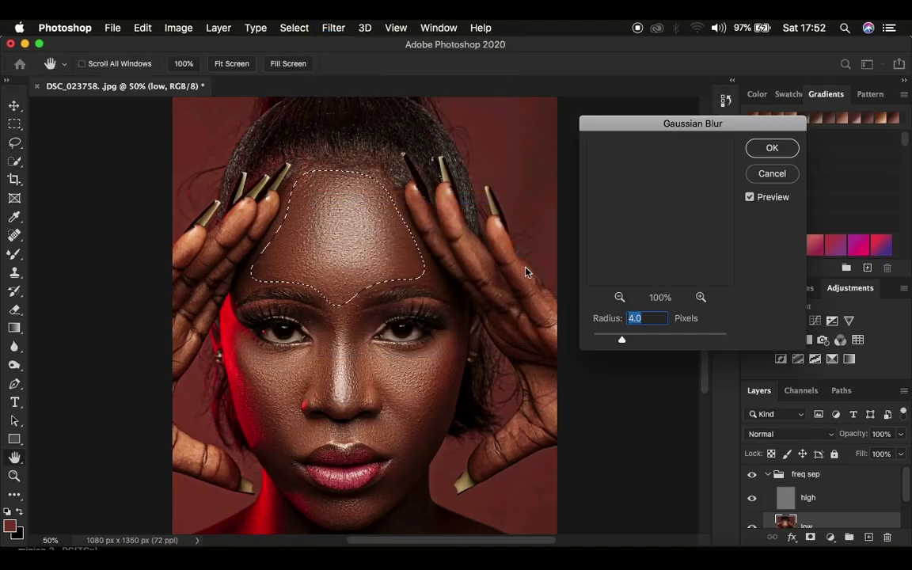
left_click_drag(622, 340, 649, 338)
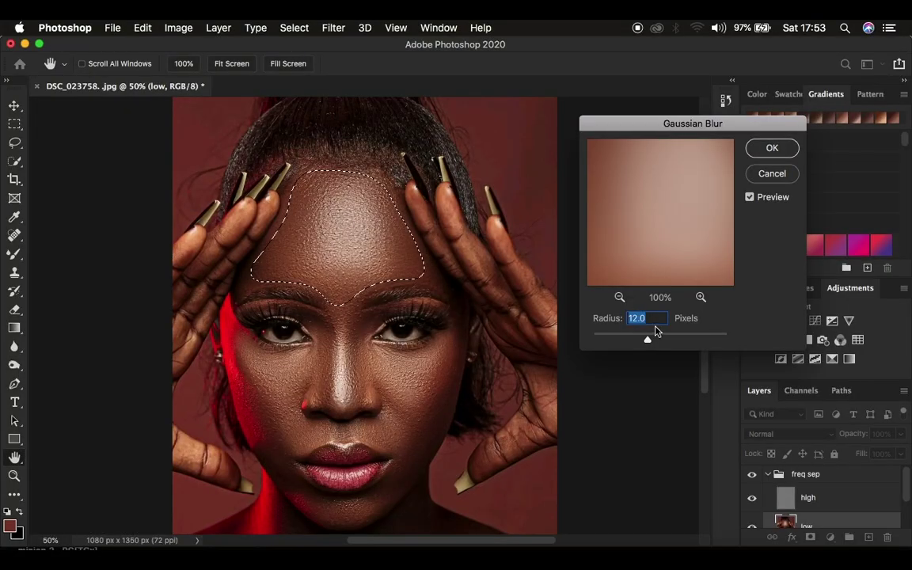
left_click(770, 147)
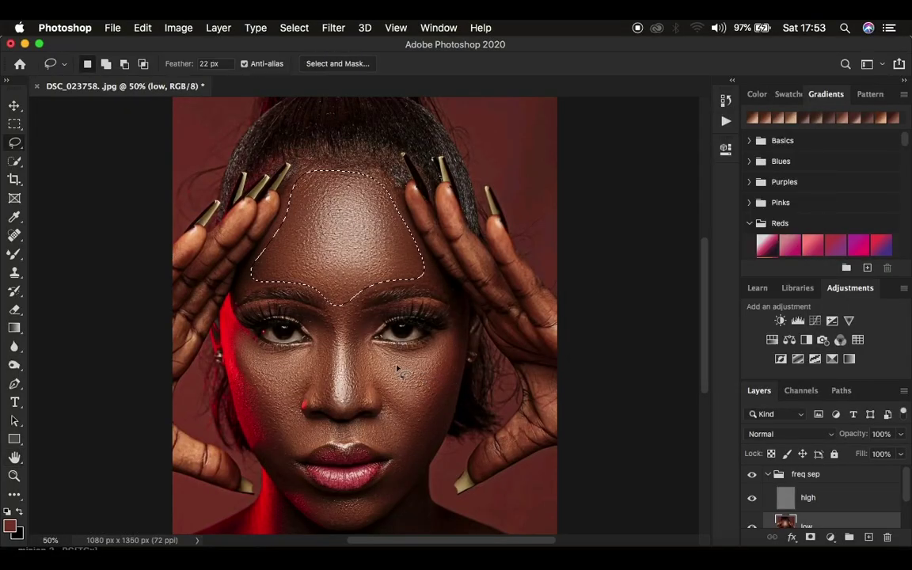
Step: Lasso the right and left cheeks and reapply the Gaussian Blur to each
key("super+d")
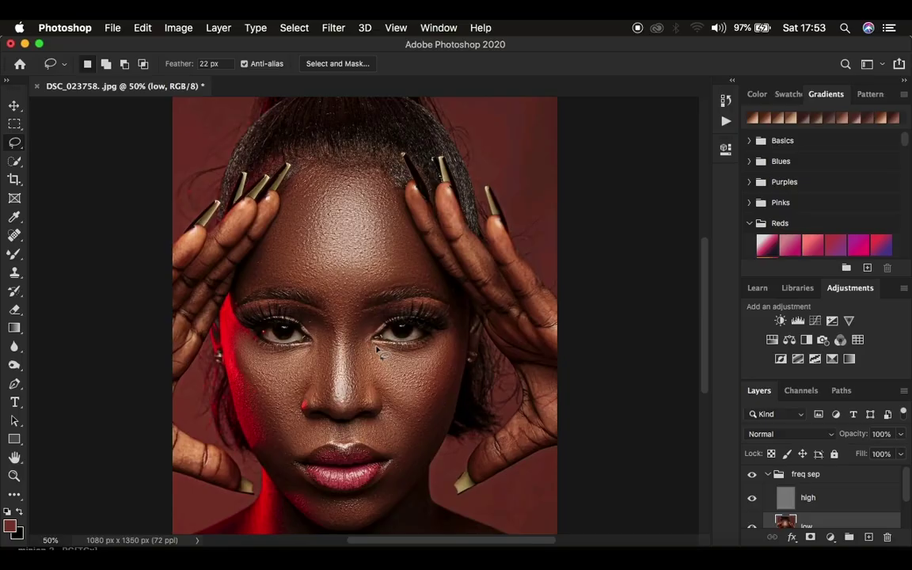
mouse_move(376, 348)
left_mouse_down()
mouse_move(456, 337)
mouse_move(429, 404)
mouse_move(380, 414)
mouse_move(372, 350)
left_mouse_up()
right_click(402, 286)
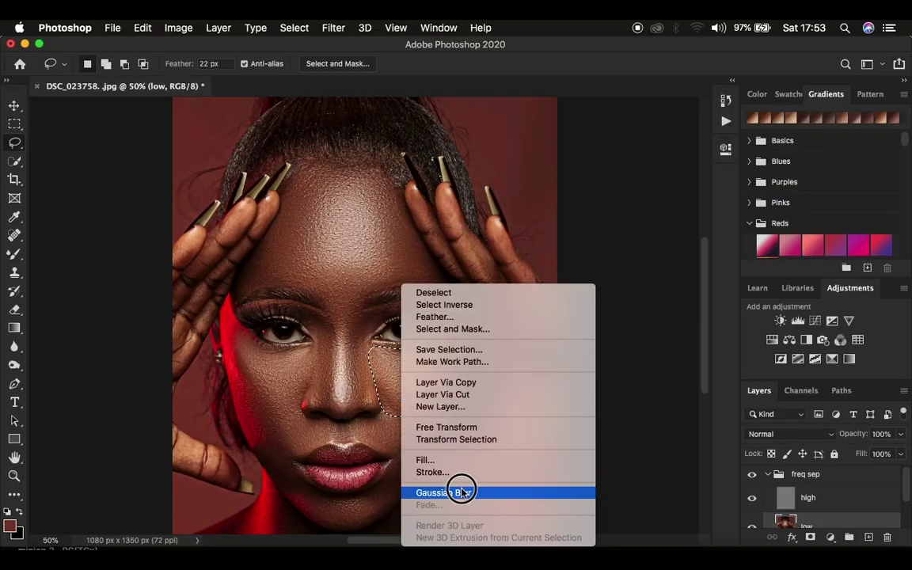
left_click(463, 492)
left_click(446, 427)
mouse_move(238, 346)
left_mouse_down()
mouse_move(274, 427)
mouse_move(315, 352)
mouse_move(243, 335)
mouse_move(242, 345)
left_mouse_up()
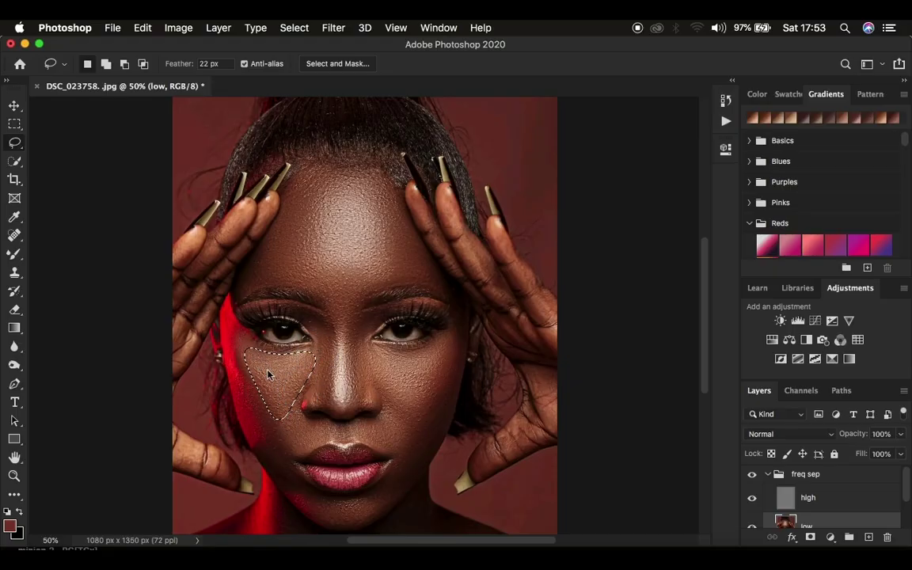
right_click(268, 375)
left_click(350, 486)
left_click(387, 459)
Step: Blur the areas left and right of the mouth the same way
mouse_move(281, 437)
left_mouse_down()
mouse_move(316, 436)
mouse_move(282, 406)
mouse_move(287, 418)
left_mouse_up()
right_click(300, 436)
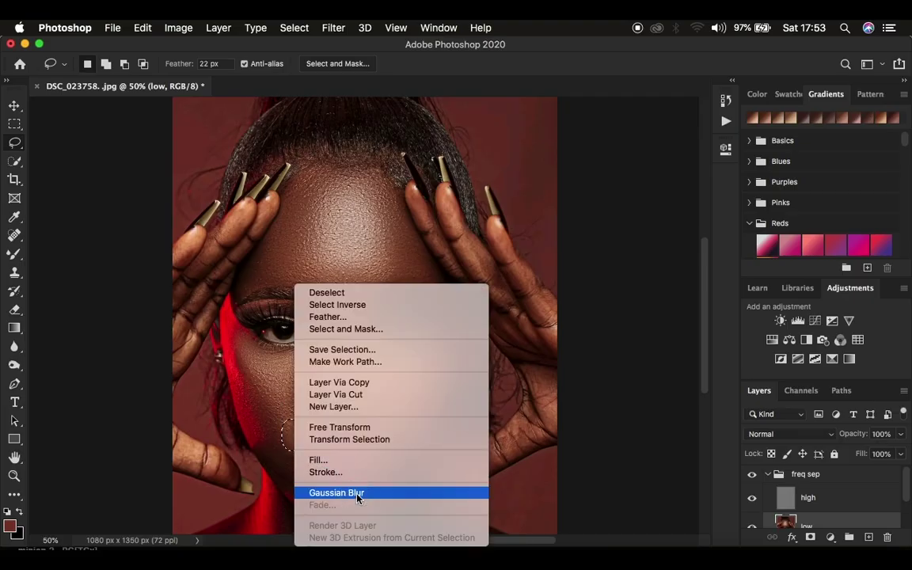
left_click(340, 489)
left_click(394, 411)
mouse_move(394, 412)
left_mouse_down()
mouse_move(370, 427)
mouse_move(413, 449)
mouse_move(400, 435)
left_mouse_up()
right_click(399, 435)
left_click(421, 492)
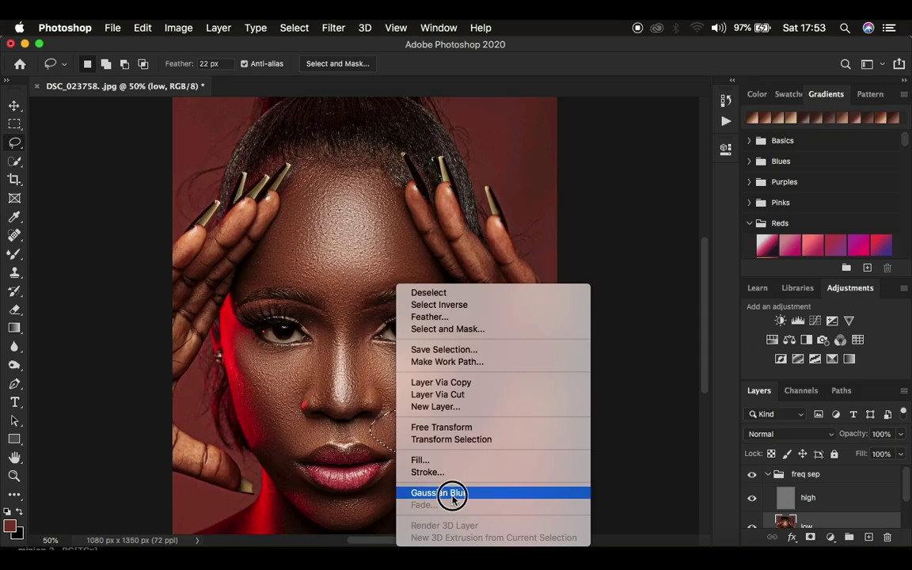
left_click(289, 487)
Step: Blur the chin below the lips, then fade that Gaussian Blur to reduce its strength
mouse_move(289, 486)
left_mouse_down()
mouse_move(342, 524)
mouse_move(381, 513)
mouse_move(380, 495)
mouse_move(341, 502)
mouse_move(299, 491)
left_mouse_up()
right_click(335, 501)
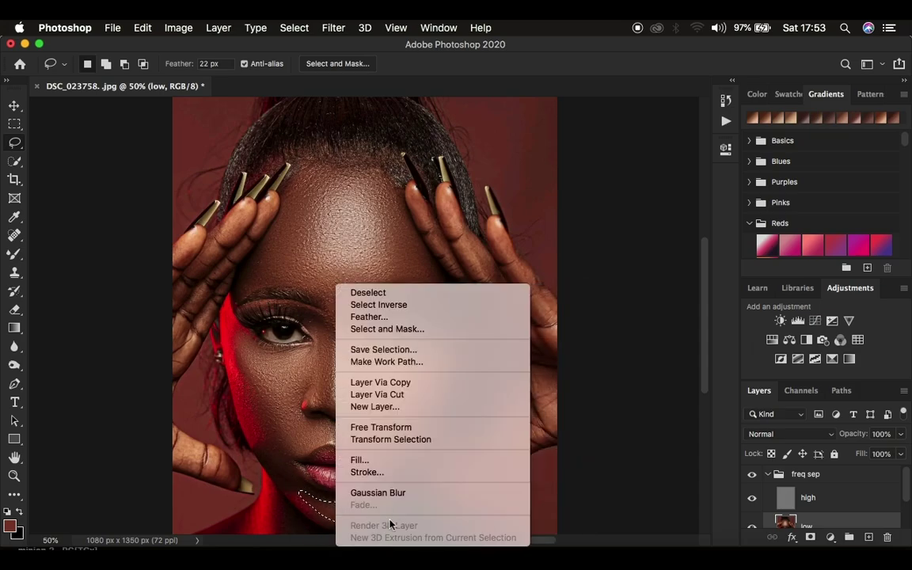
left_click(380, 492)
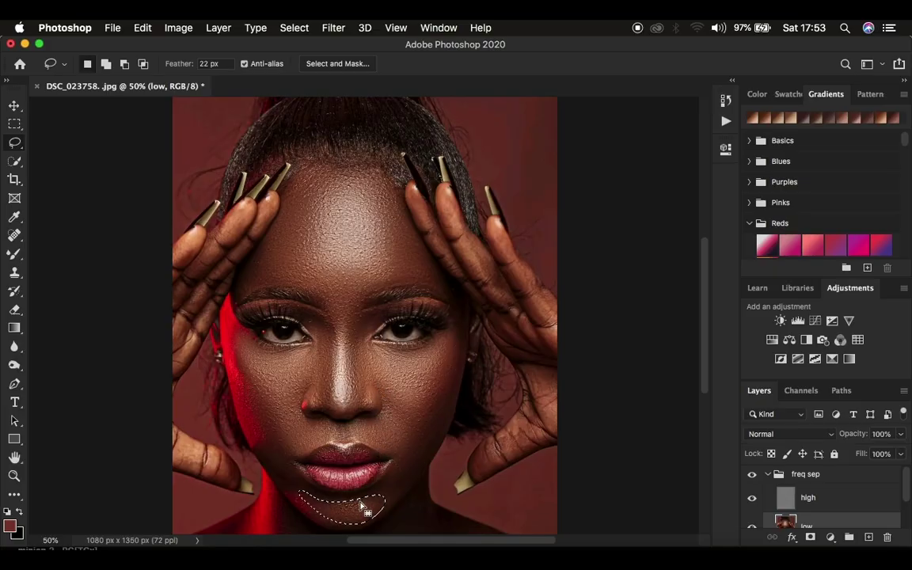
right_click(358, 505)
left_click(392, 504)
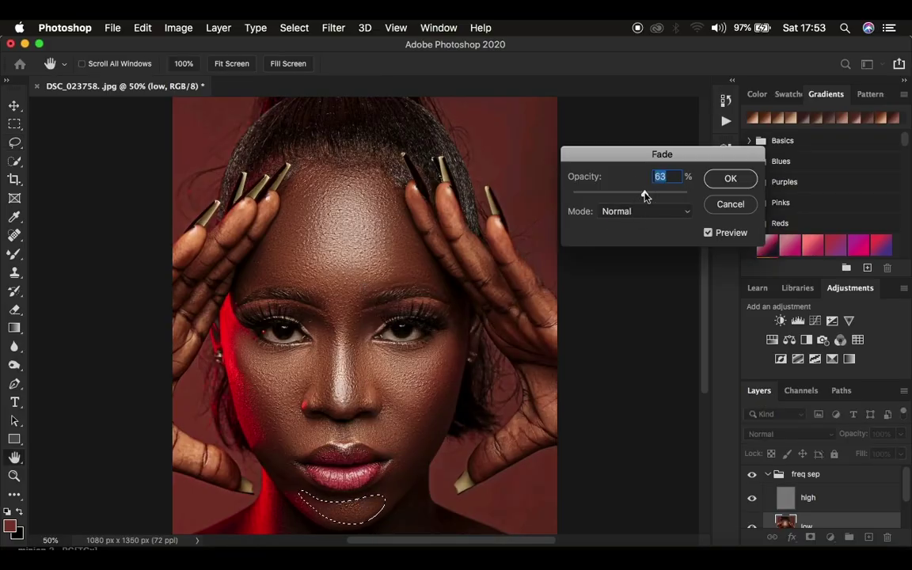
left_click(728, 179)
Step: Select the nose from the brow down and apply the Gaussian Blur to it
key("l")
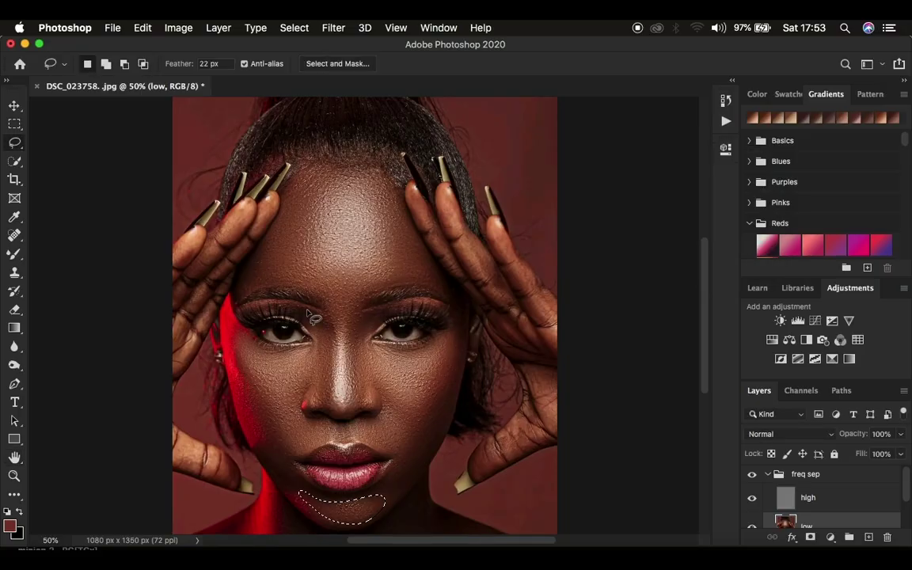
mouse_move(321, 321)
left_mouse_down()
mouse_move(305, 312)
mouse_move(311, 320)
left_mouse_up()
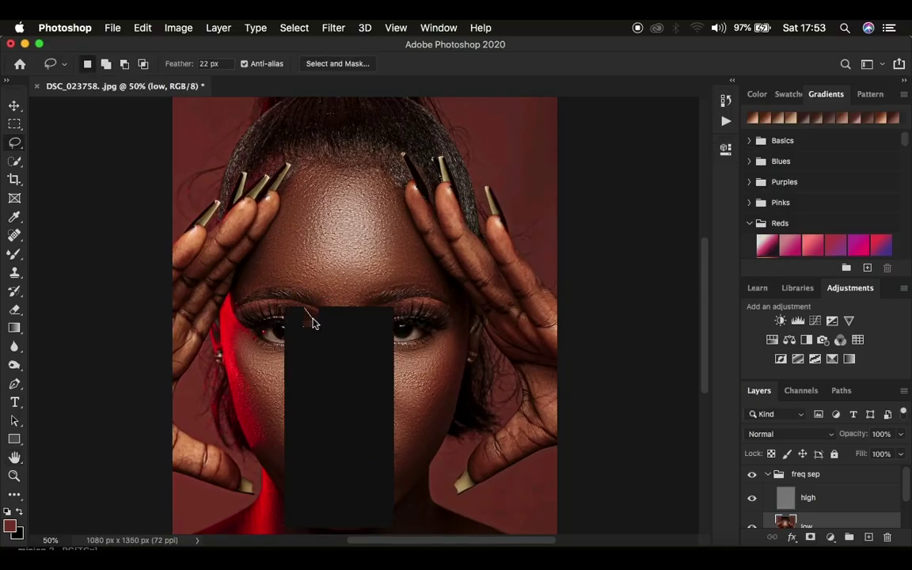
left_click(561, 224)
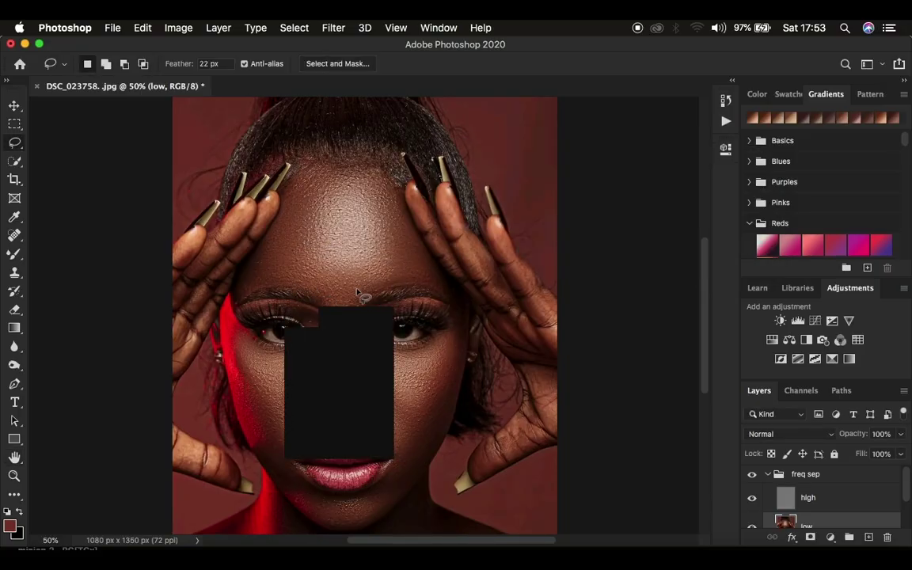
key("super+minus")
key("super+plus")
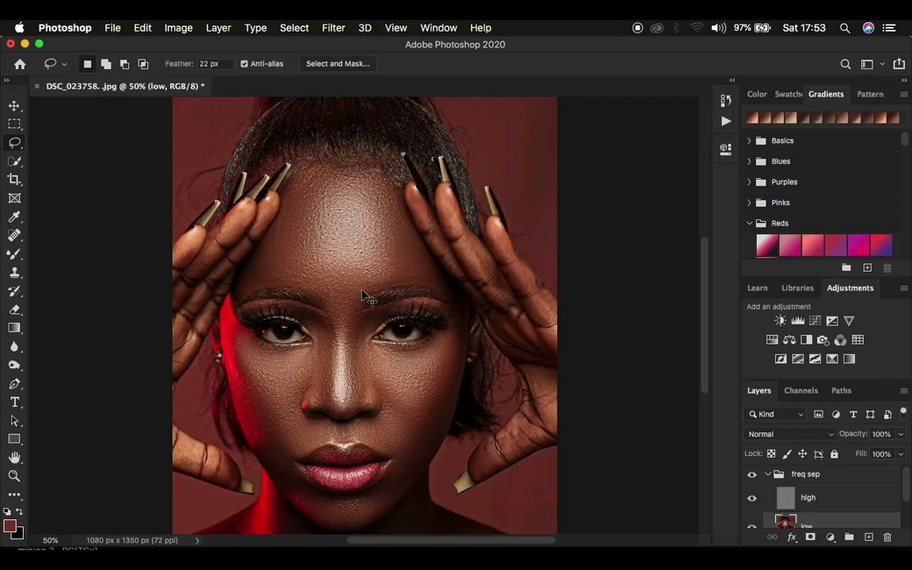
mouse_move(303, 314)
left_mouse_down()
mouse_move(333, 339)
mouse_move(329, 402)
mouse_move(302, 376)
mouse_move(320, 349)
mouse_move(310, 317)
left_mouse_up()
right_click(320, 284)
key("Escape")
mouse_move(376, 315)
left_mouse_down()
mouse_move(363, 316)
mouse_move(354, 396)
mouse_move(383, 377)
mouse_move(372, 364)
left_mouse_up()
right_click(360, 366)
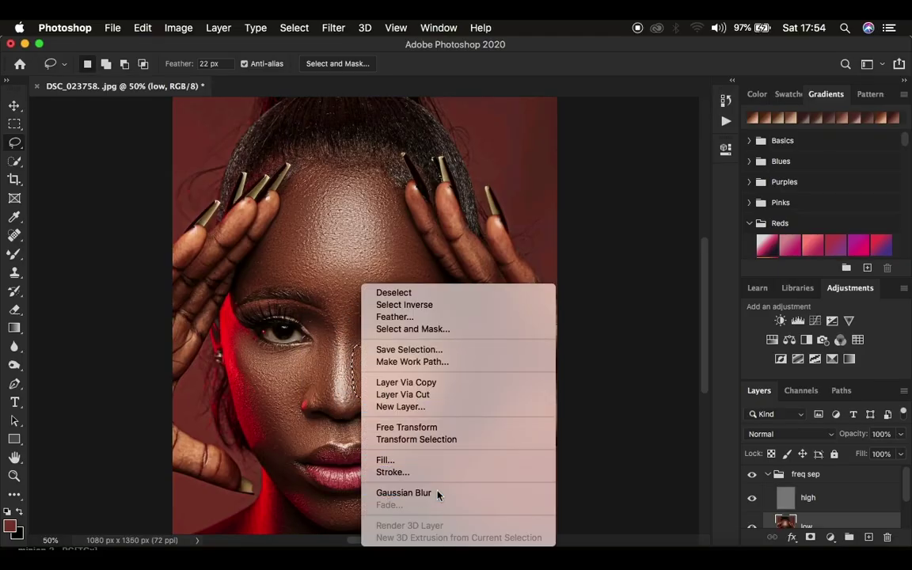
left_click(434, 491)
Step: Blur the skin between the brows, then check the whole portrait
mouse_move(335, 308)
left_mouse_down()
mouse_move(355, 288)
mouse_move(345, 311)
left_mouse_up()
right_click(345, 311)
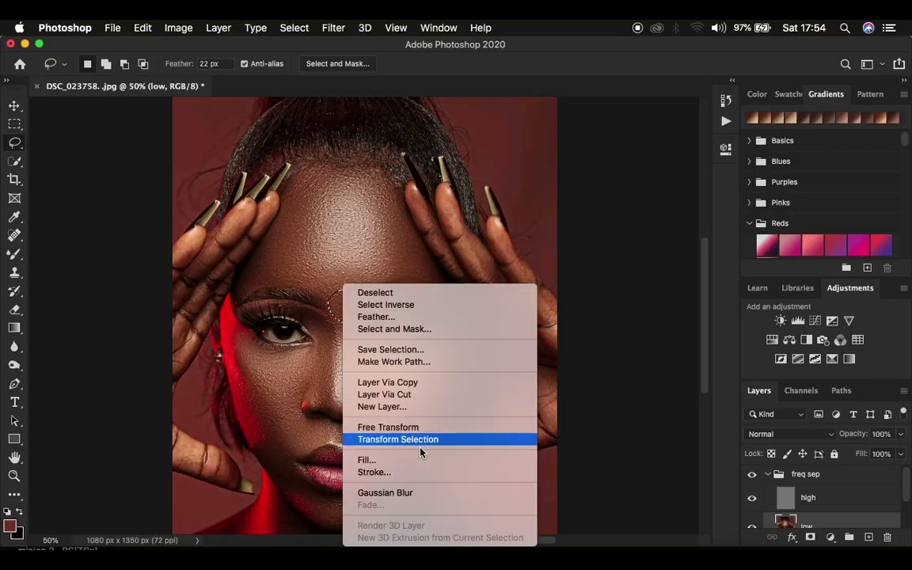
left_click(427, 490)
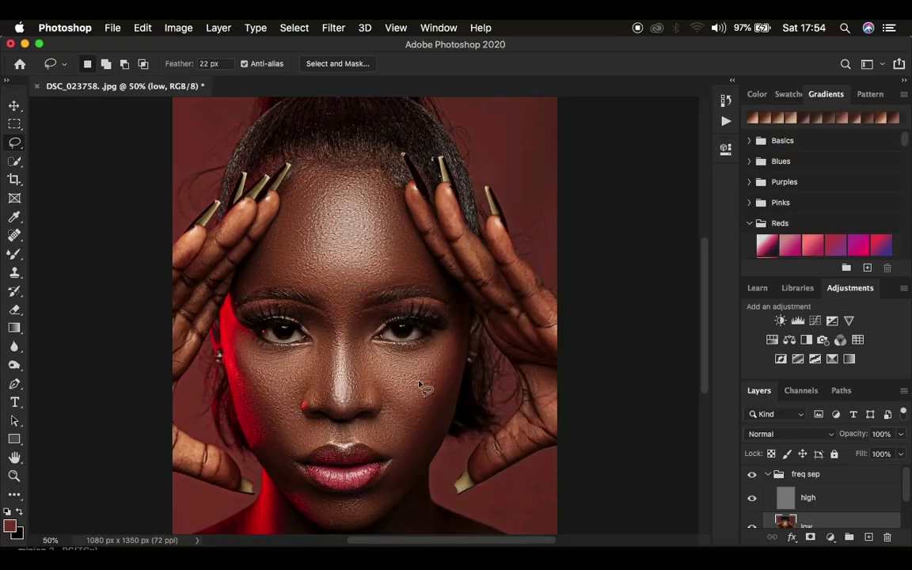
key("super+minus")
key("super+plus")
Step: Collapse the freq sep group and toggle it off and on three times to compare the forehead and skin
left_click(768, 474)
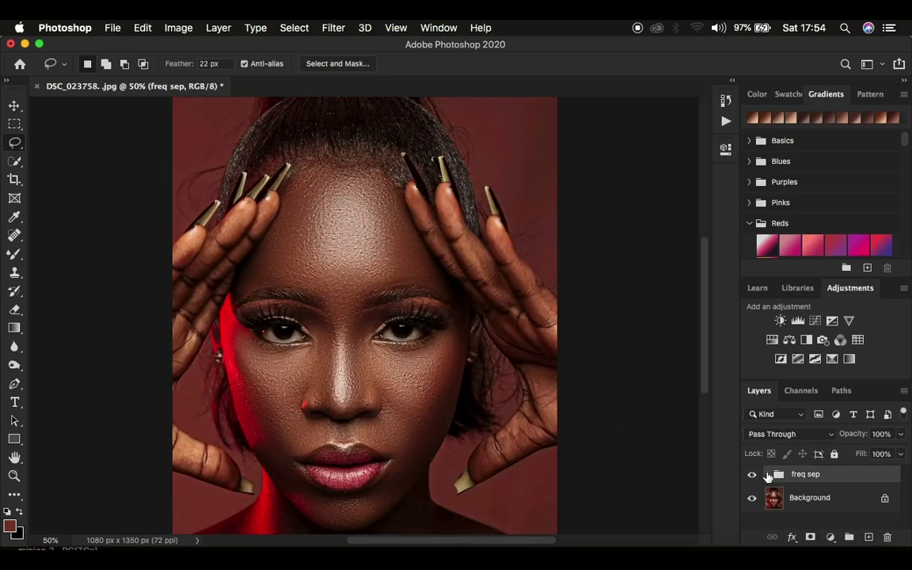
left_click(752, 474)
left_click(752, 474)
left_click(752, 474)
left_click(752, 474)
left_click(752, 474)
left_click(752, 474)
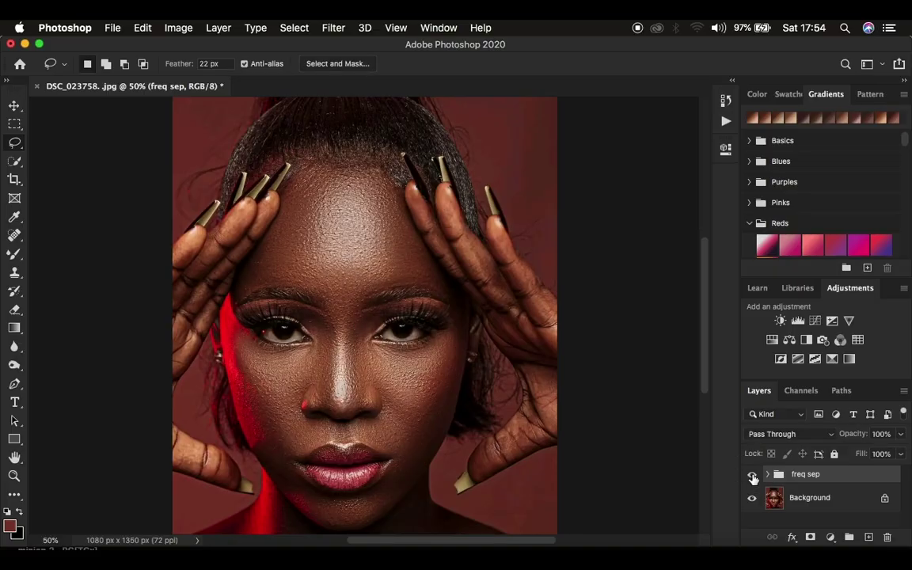